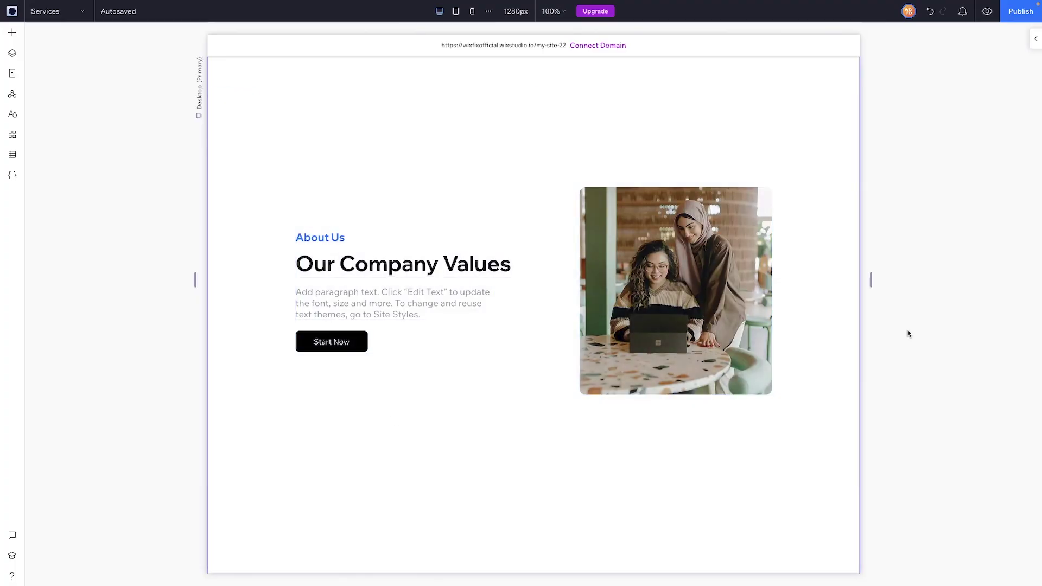
Open the inspector's Interactions tab for the About Us photo and expand its Click trigger
click(1036, 39)
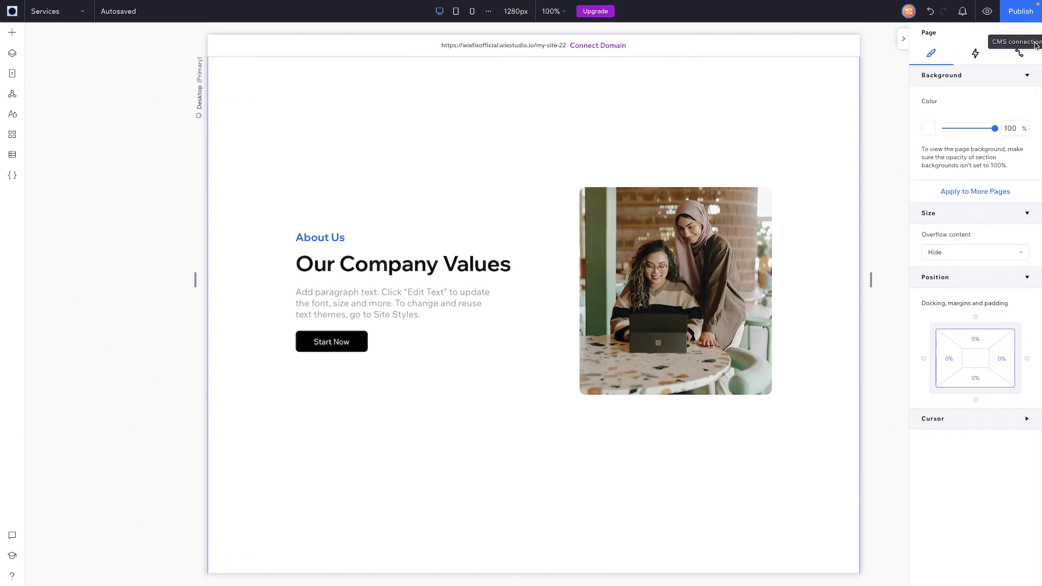
click(977, 56)
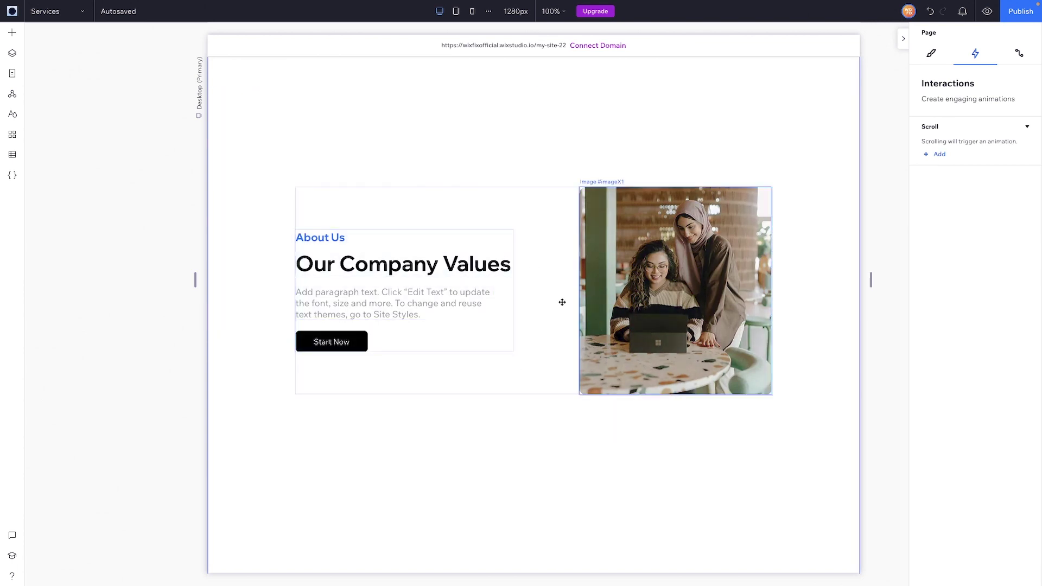
click(663, 280)
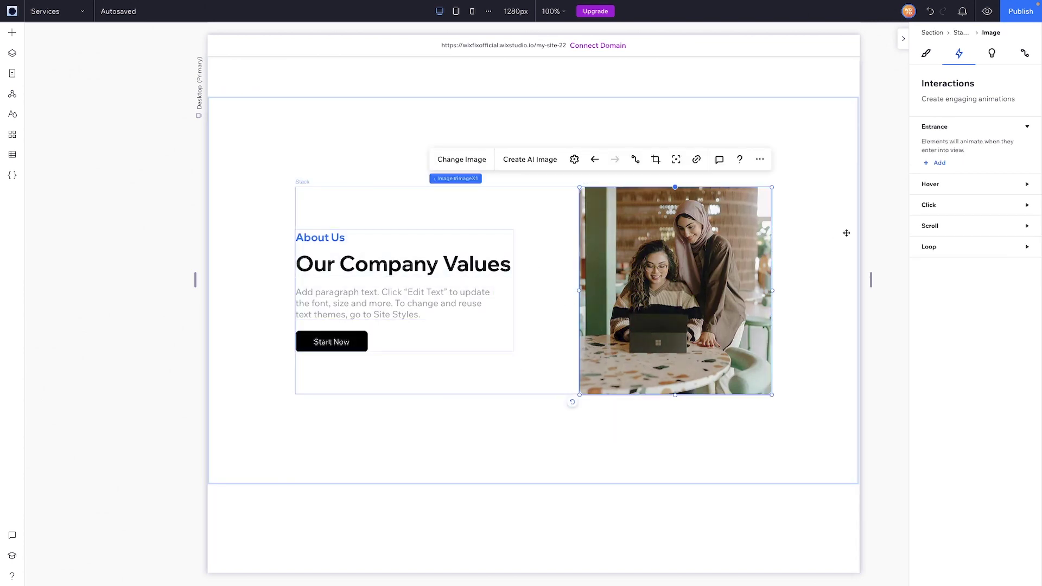
click(935, 206)
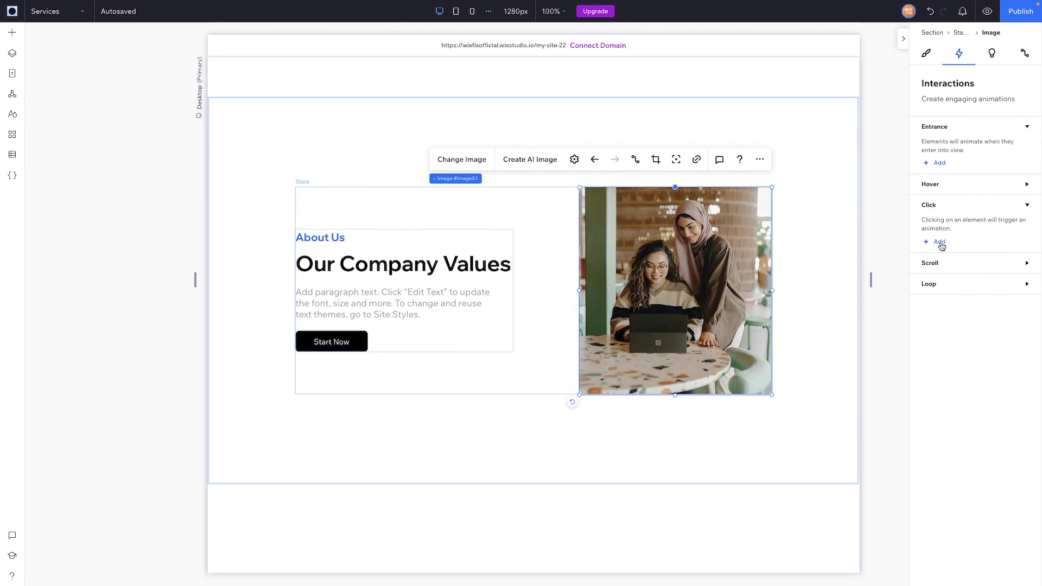
Add a Toggle On/Off click interaction using the Fade preset, after browsing Custom animations
click(940, 243)
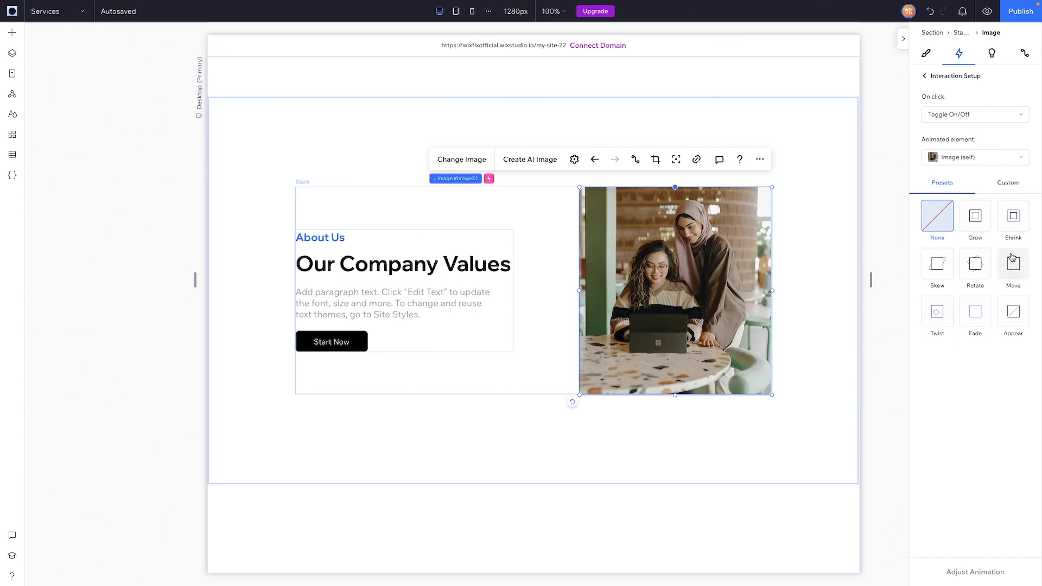
click(1009, 184)
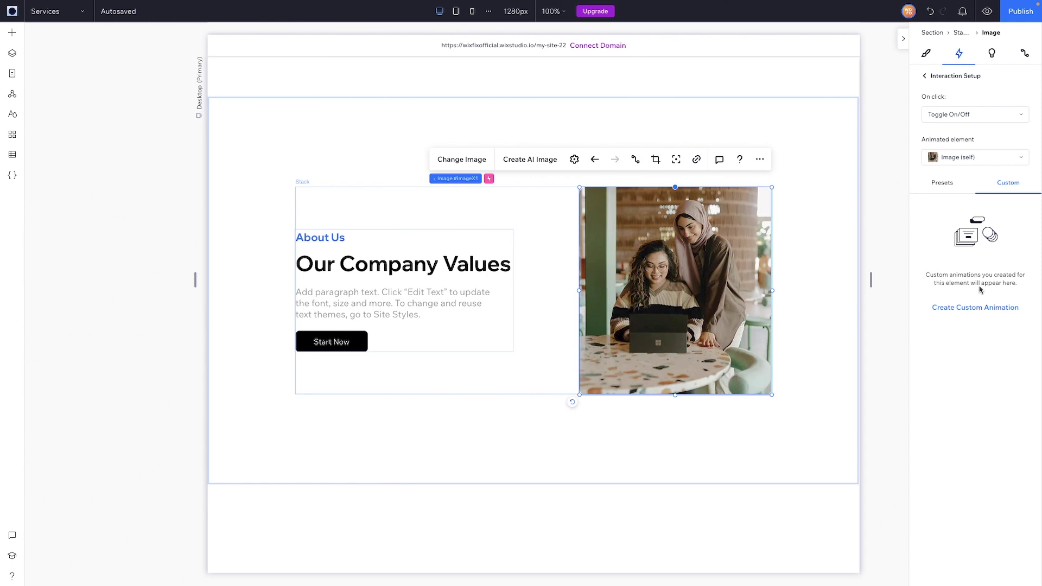
click(943, 187)
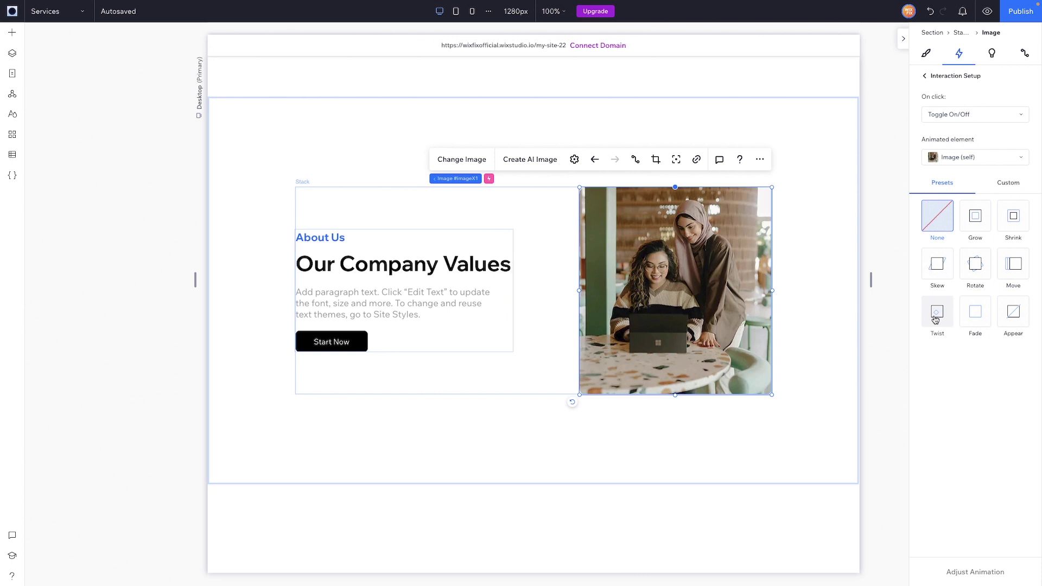
click(982, 316)
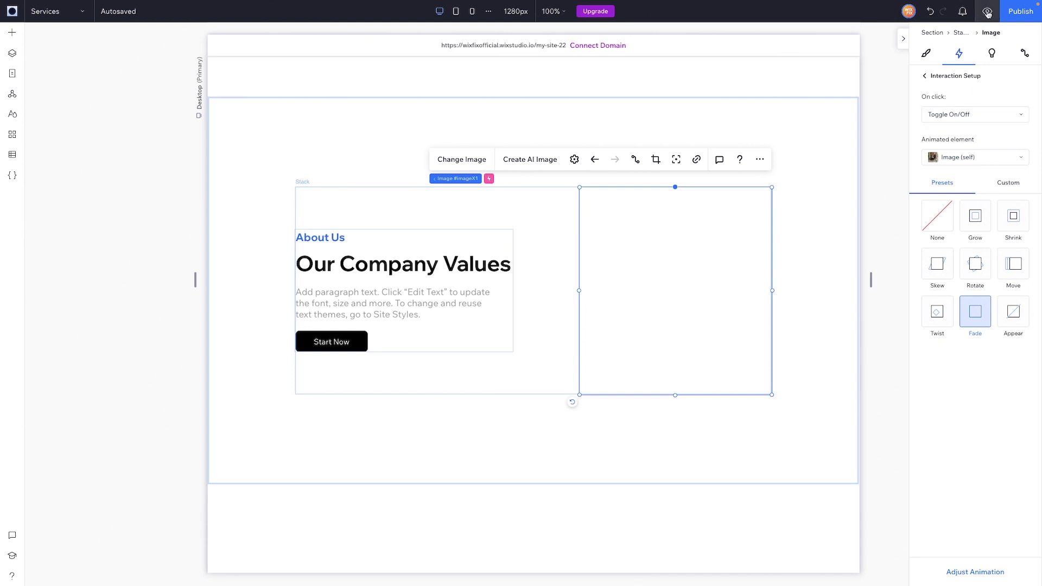
Preview the site to try the photo's Fade click effect, then return to the editor
click(988, 13)
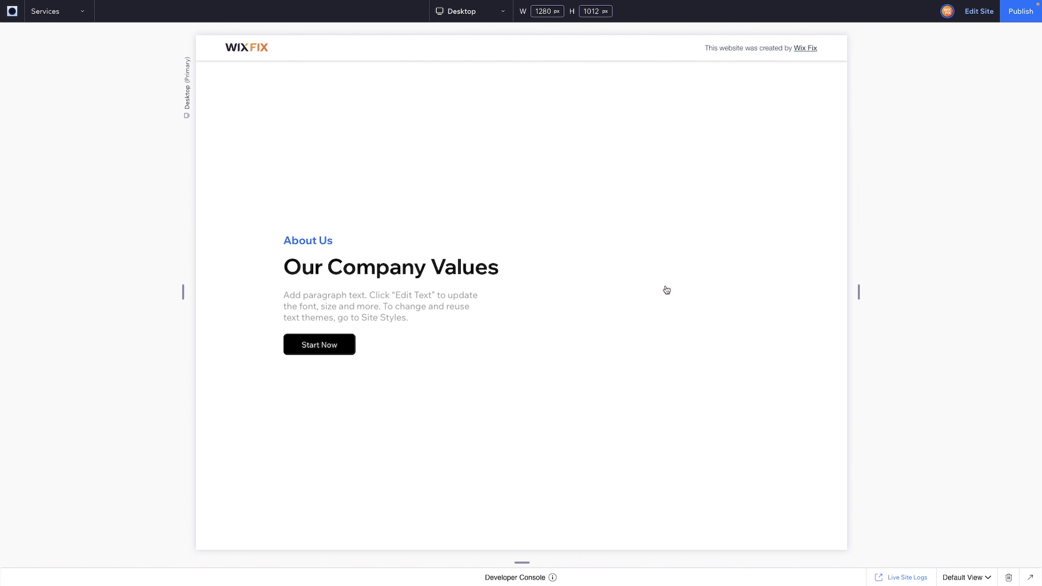
key(Escape)
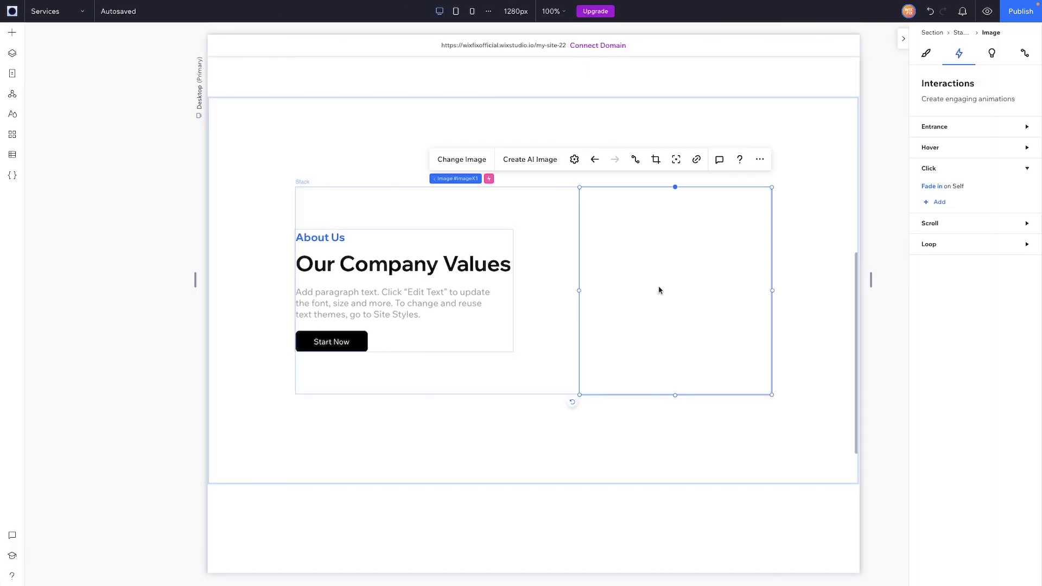
Remove the Fade in click interaction, add the Move preset instead, and open Adjust Animation
click(1026, 189)
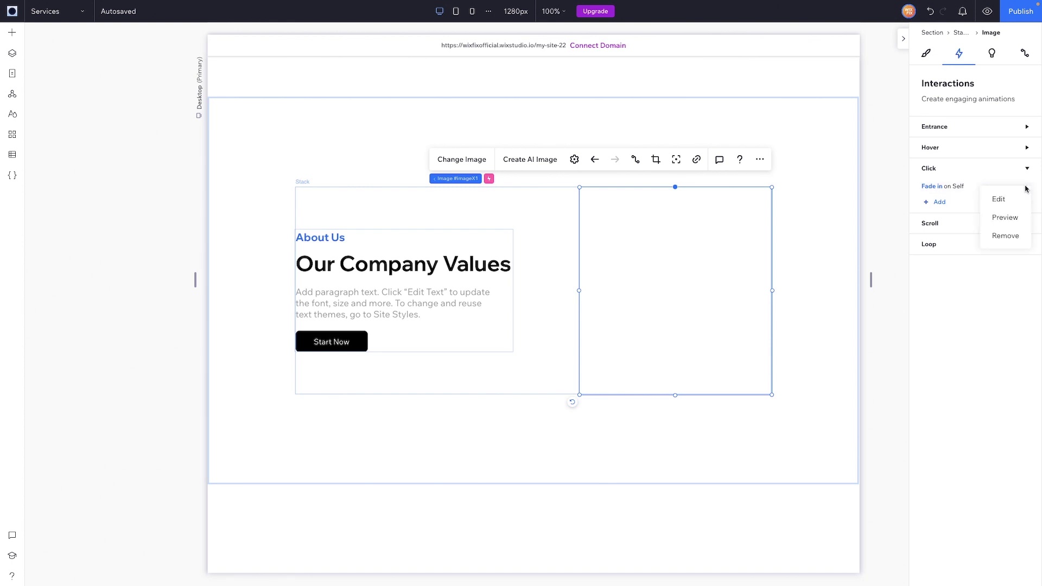
click(1001, 235)
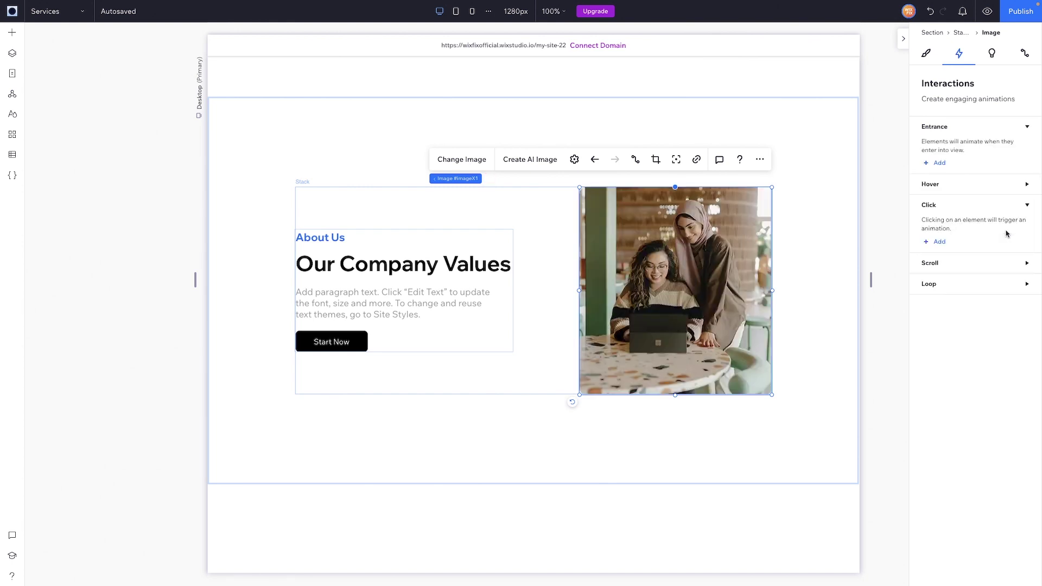
click(939, 243)
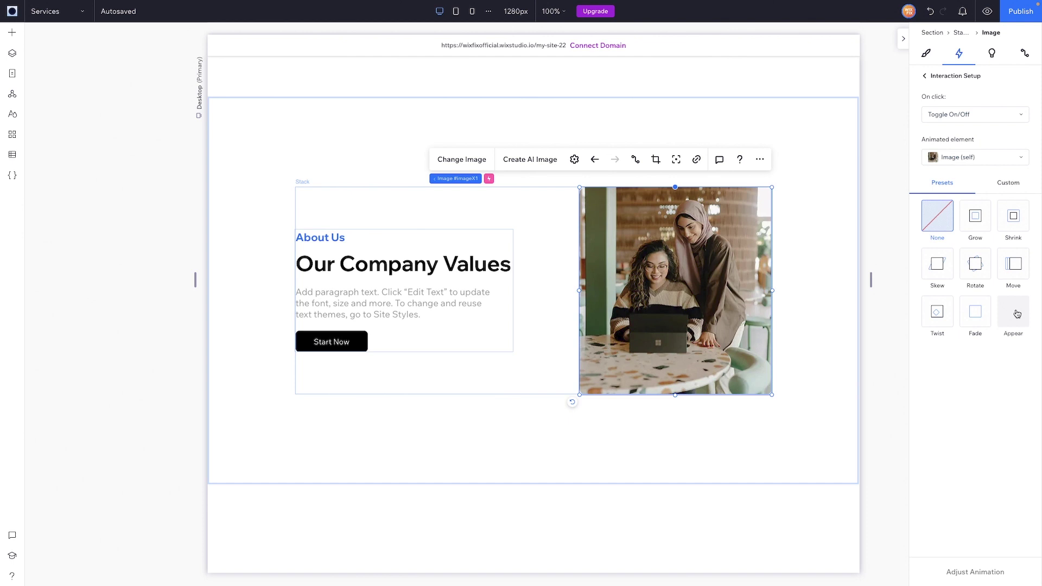
click(1013, 266)
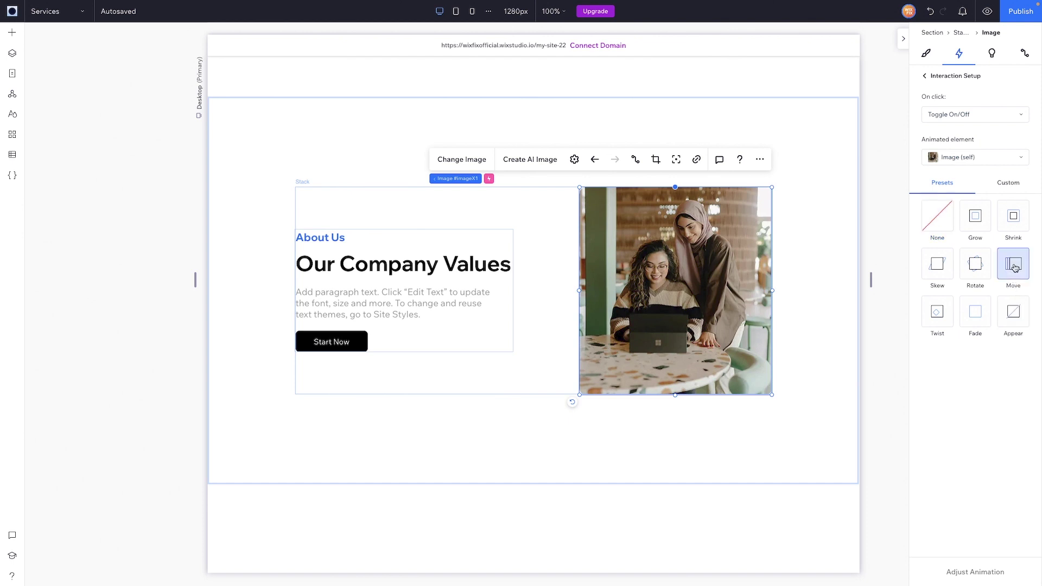
click(964, 573)
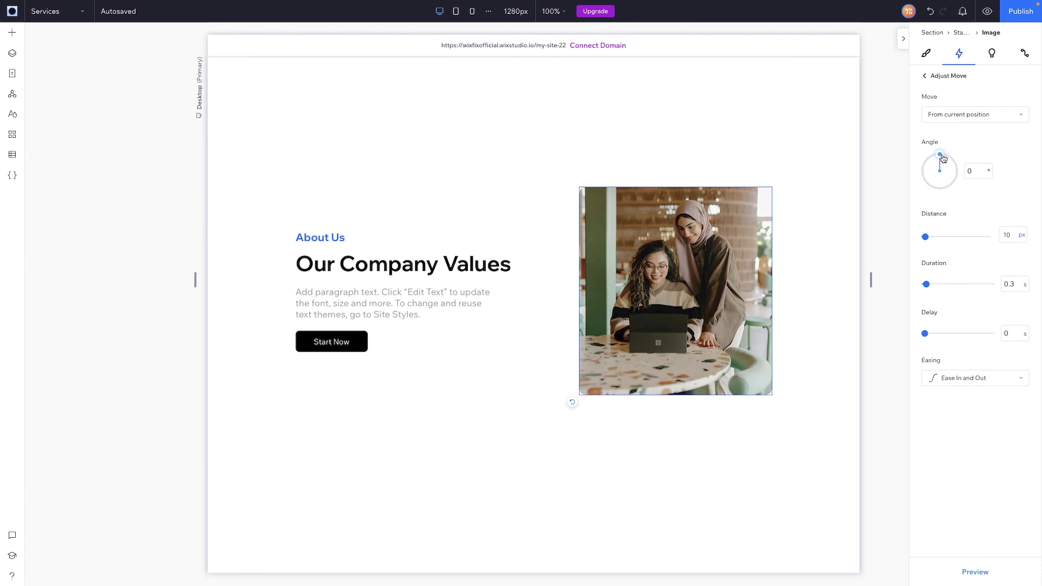
Set the Move animation angle to about 90° and its distance to 100 px
drag(942, 156, 956, 171)
key(Down)
key(Down)
click(1009, 237)
text(100)
click(965, 446)
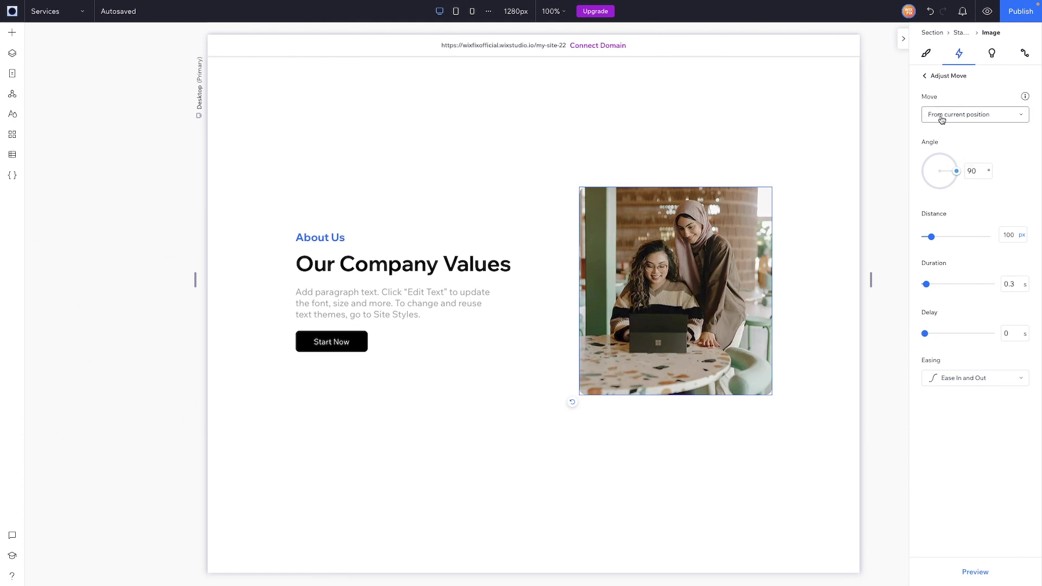
Undo a move-direction change, reapply 90° angle and 100 px distance, and preview the animation
click(1002, 121)
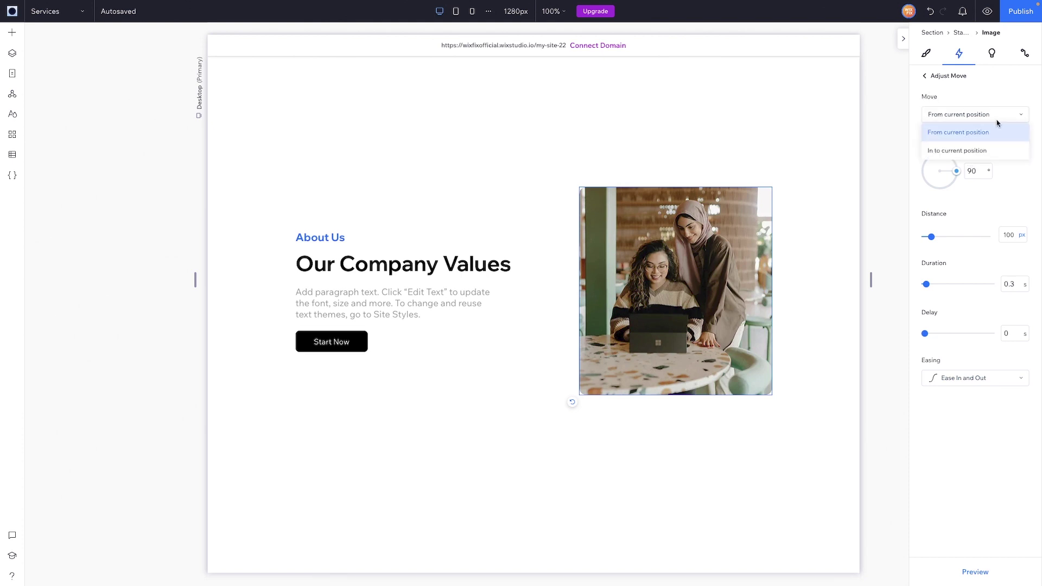
click(952, 151)
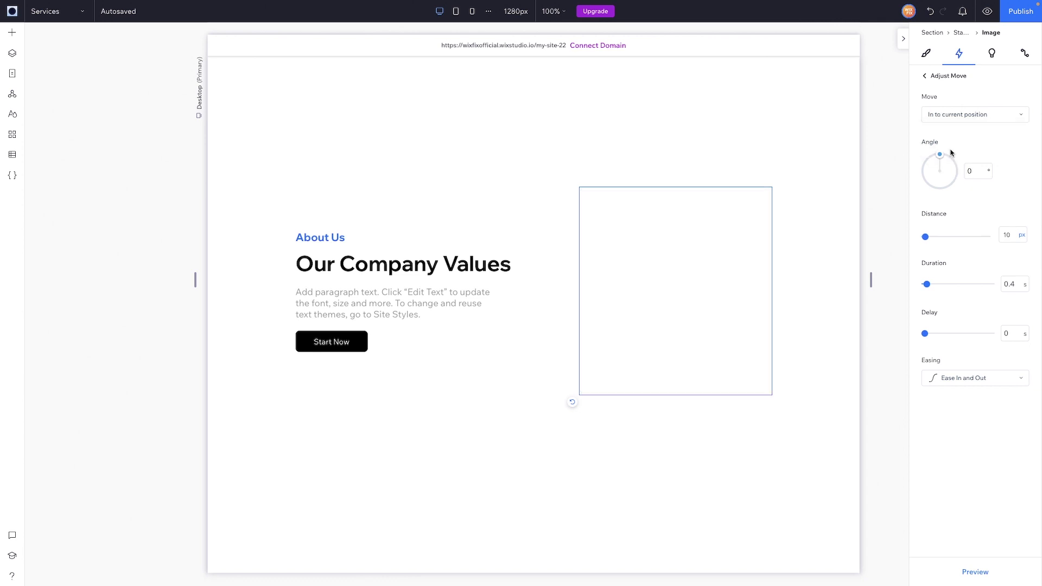
key(ctrl+z)
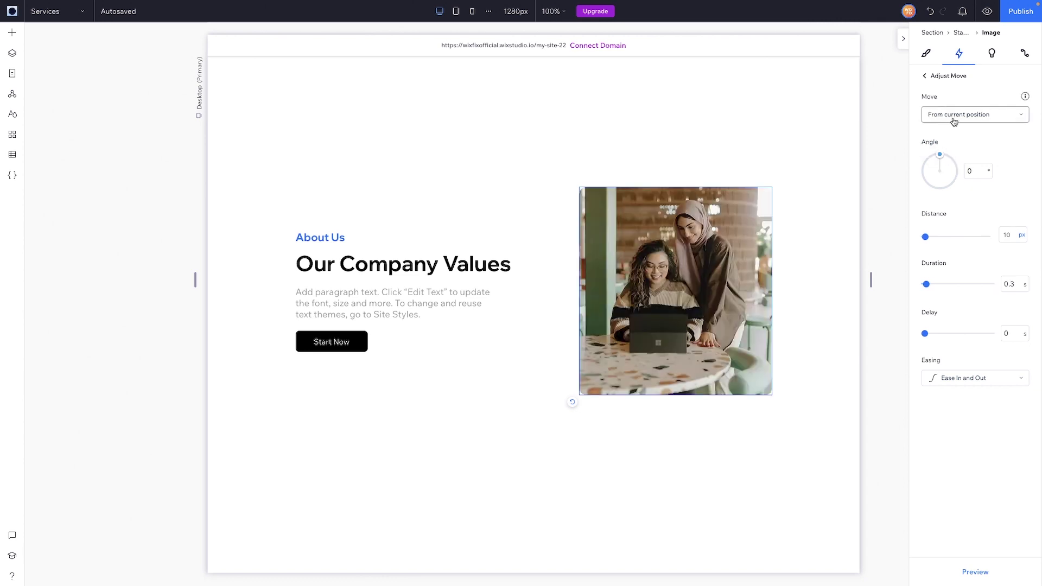
drag(940, 155, 966, 175)
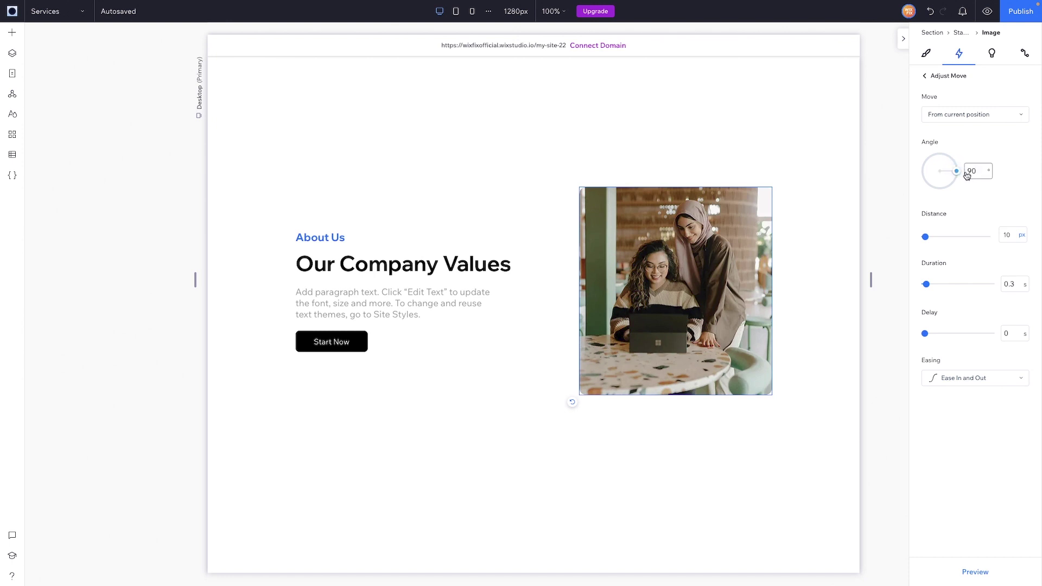
click(1011, 234)
text(100)
click(984, 482)
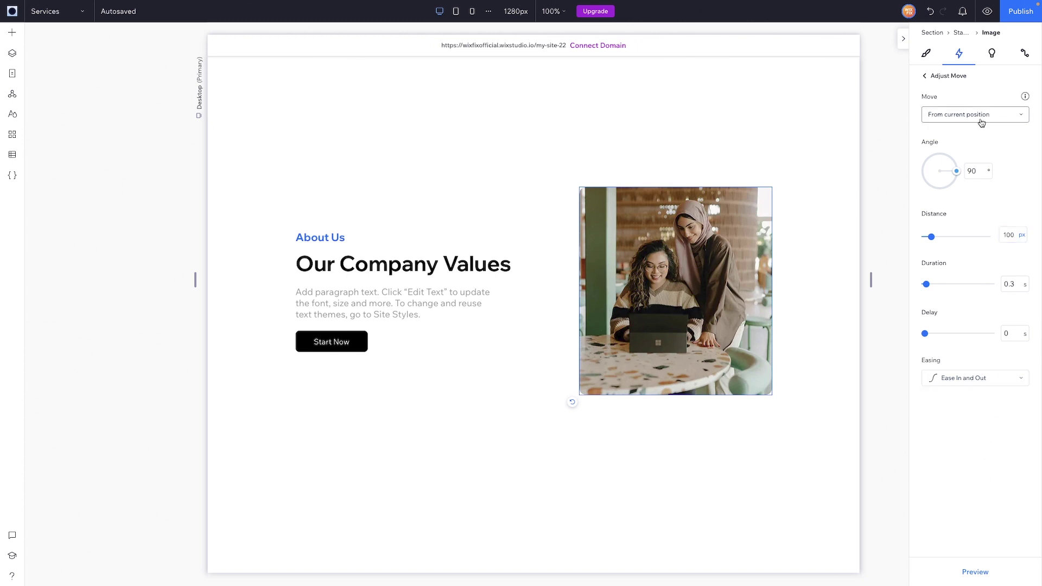
click(966, 572)
click(967, 573)
Preview the site to test the photo's Move click animation, then return to the editor
click(988, 12)
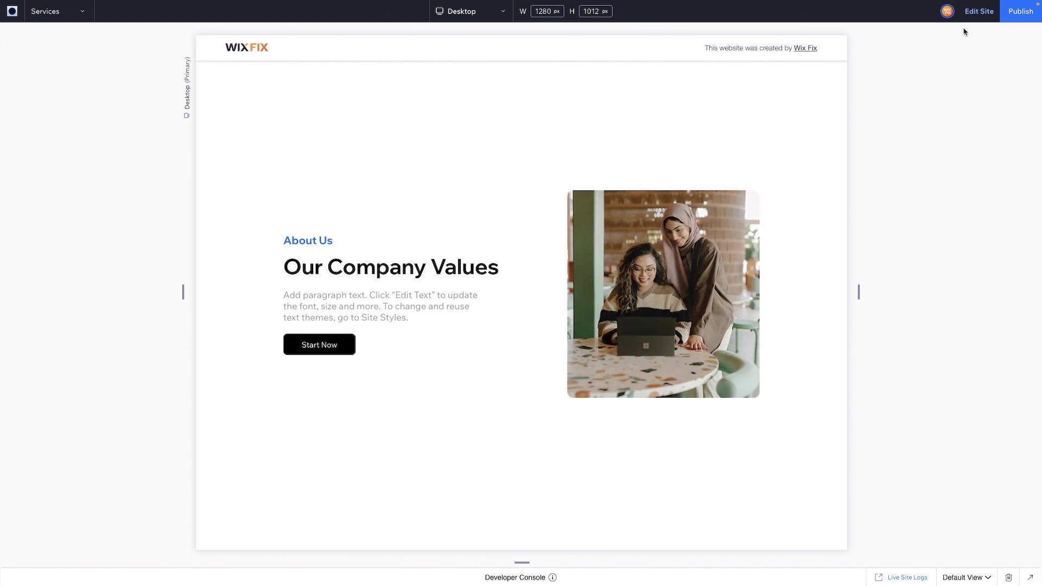
click(976, 14)
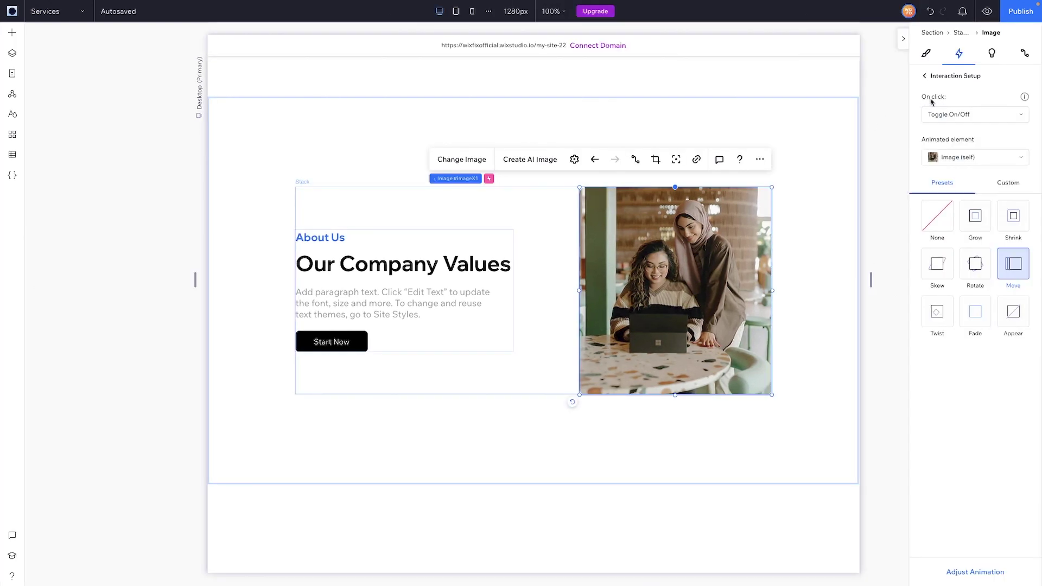
Undo the Move click interaction and reopen the photo's now-empty Click trigger
click(966, 120)
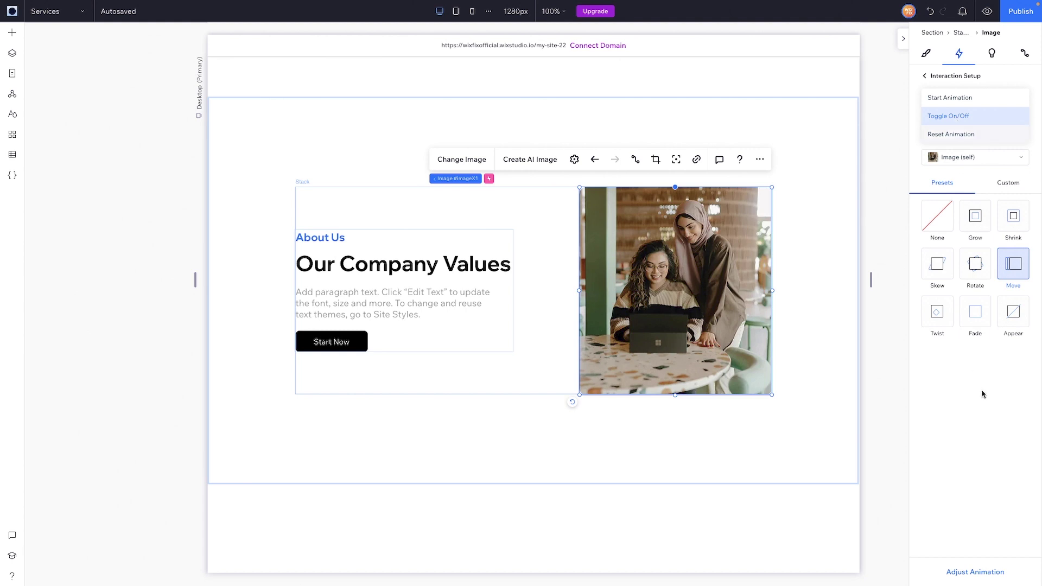
key(ctrl+z)
click(967, 211)
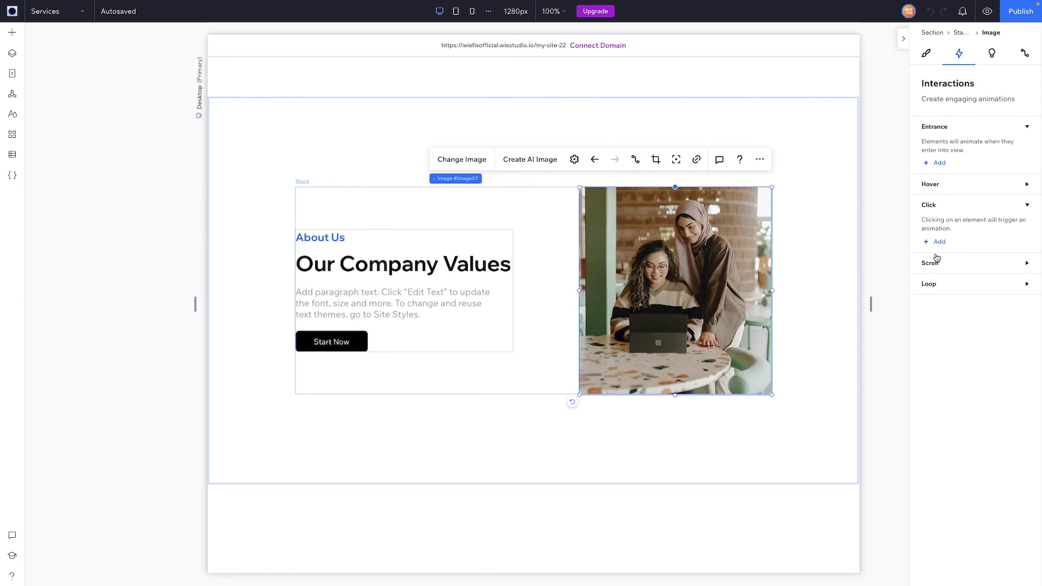
Start a custom click animation with 100% background opacity and 60% image opacity
click(939, 246)
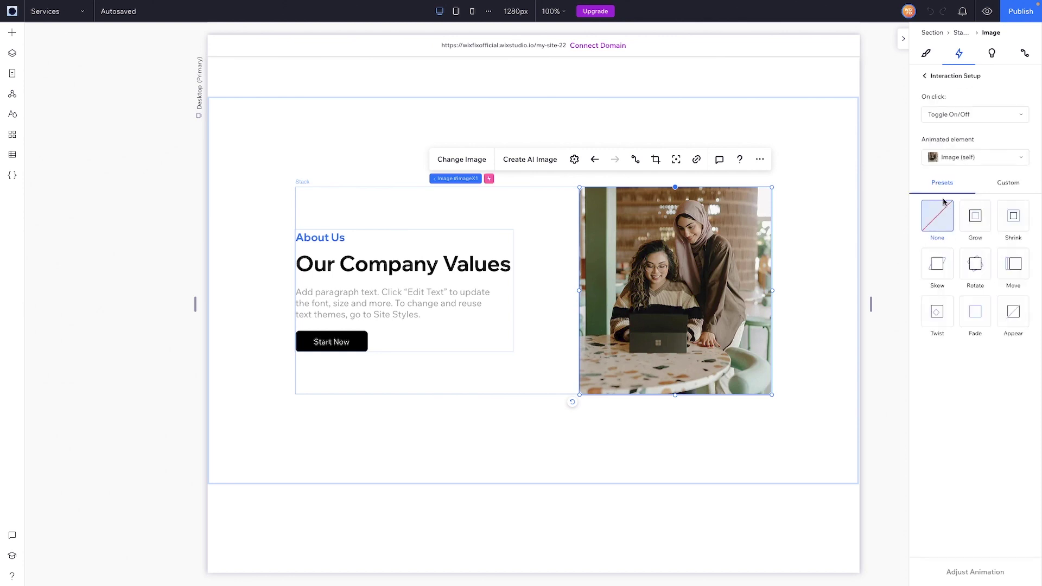
click(1011, 183)
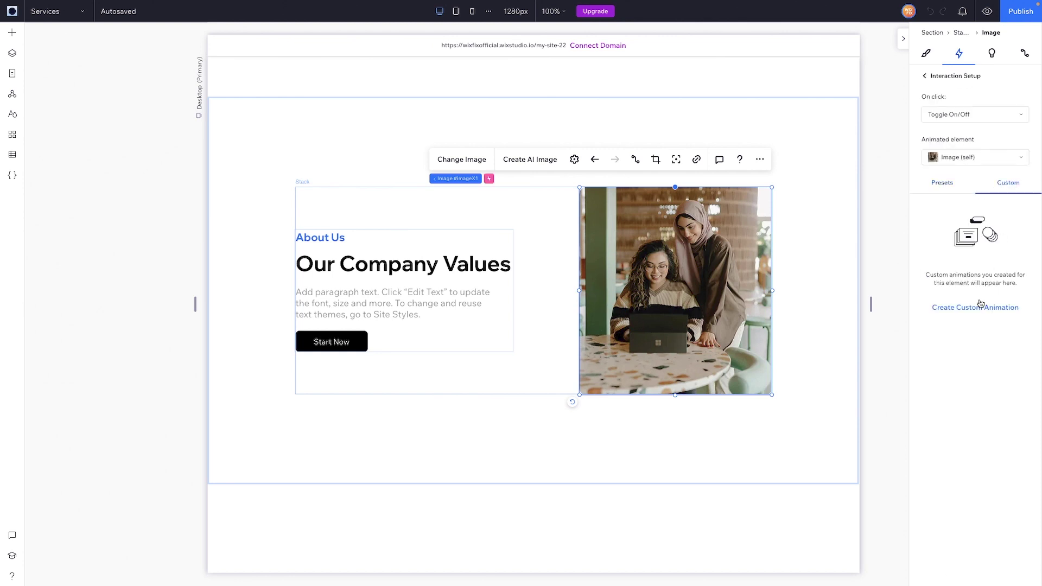
click(969, 308)
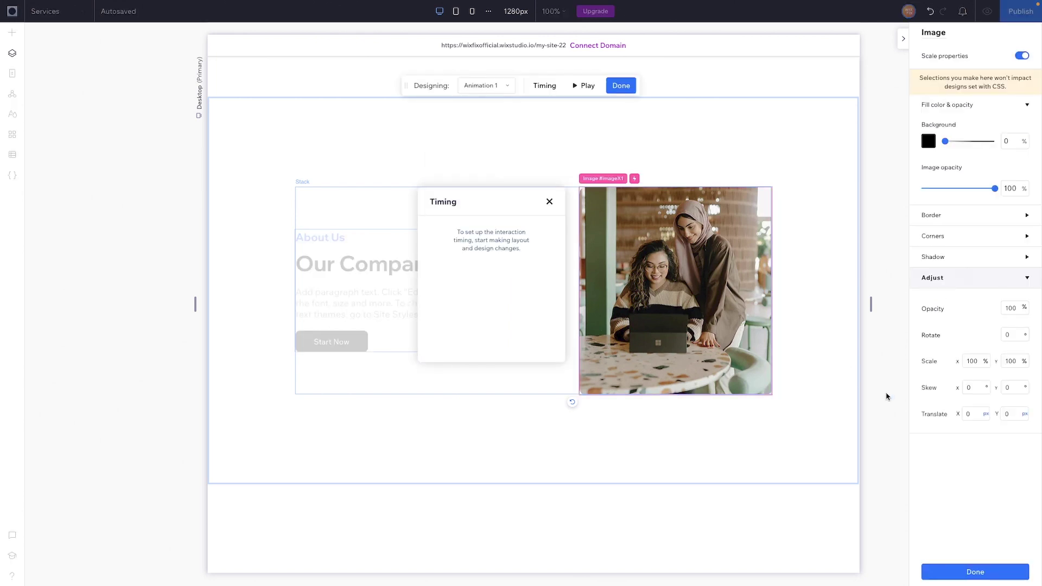
drag(947, 144, 1039, 151)
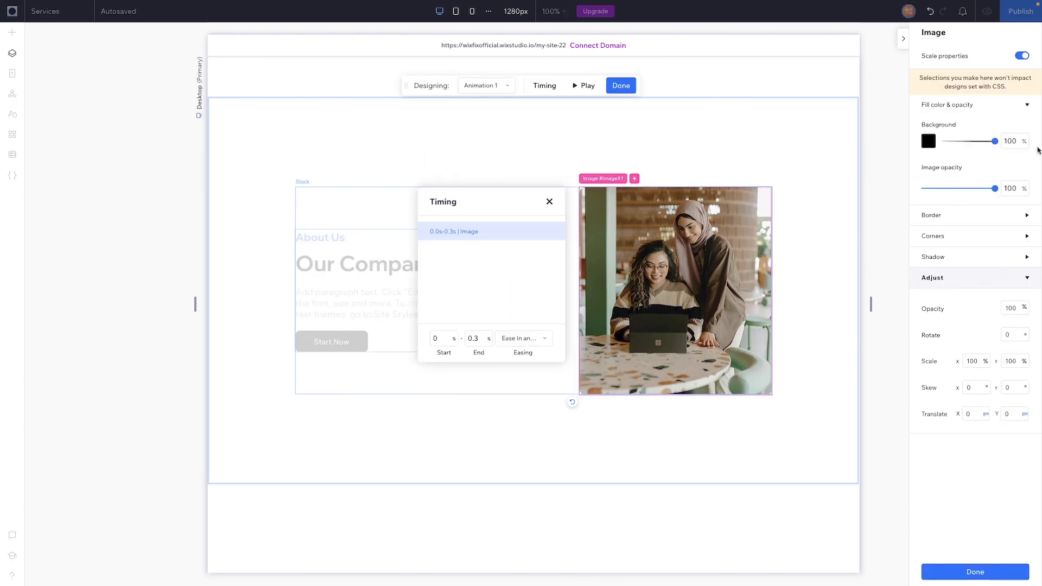
click(967, 188)
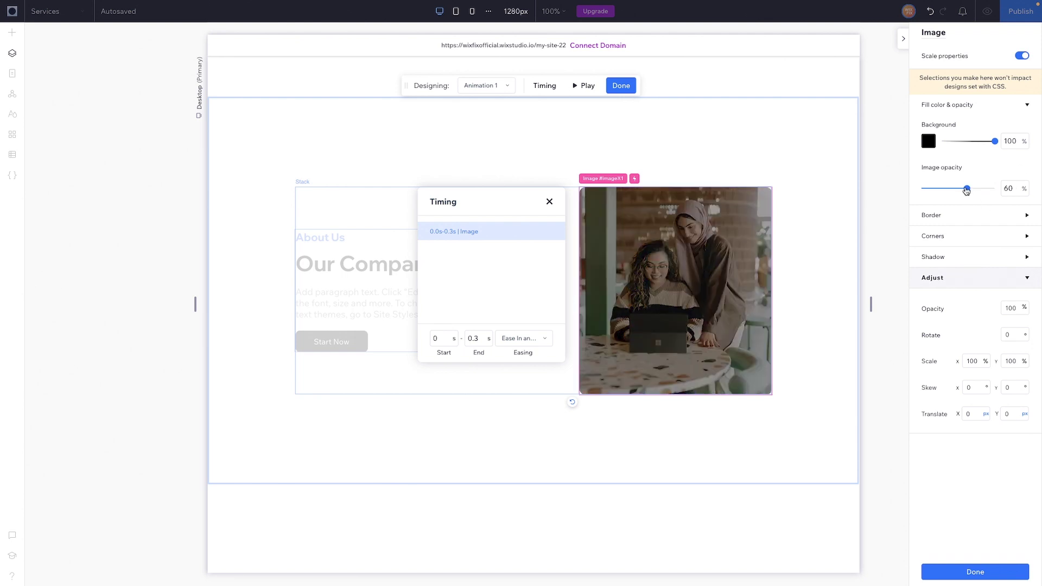
Give the animated image a 9 px bright green border at 100% opacity and 48 px corners
click(966, 218)
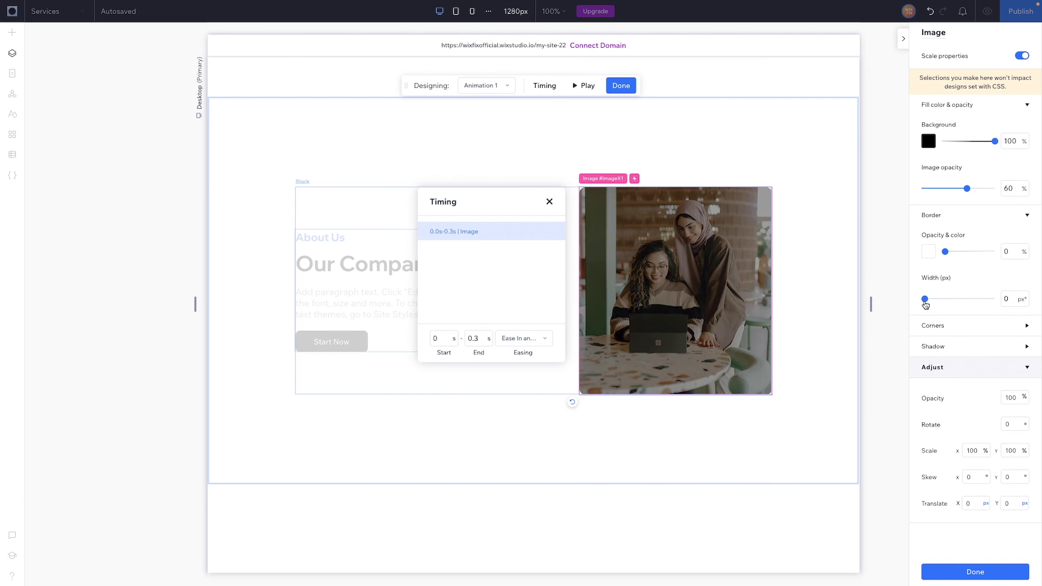
drag(926, 299, 966, 299)
drag(946, 252, 975, 252)
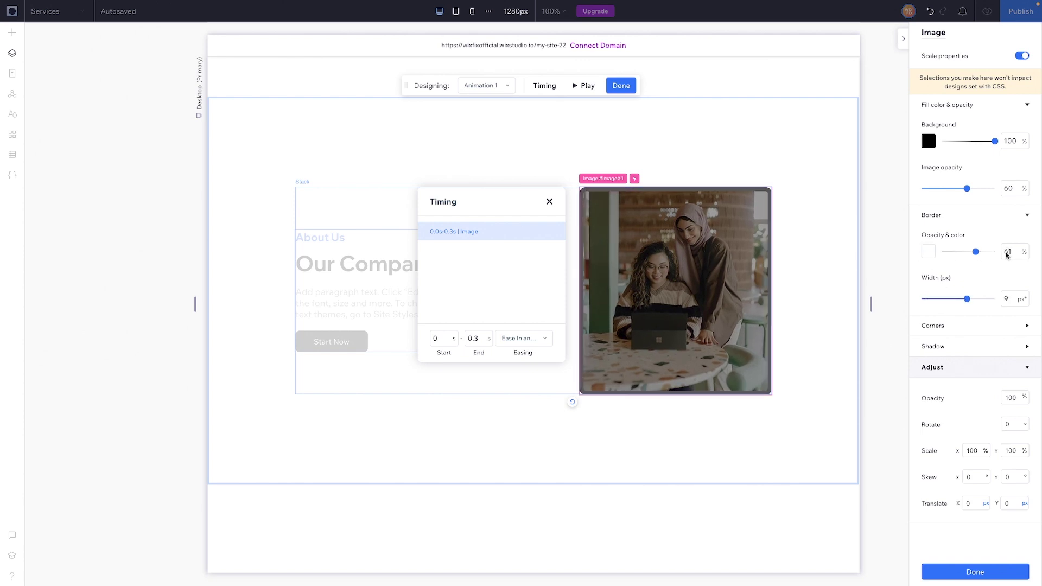
double_click(1007, 253)
text(100)
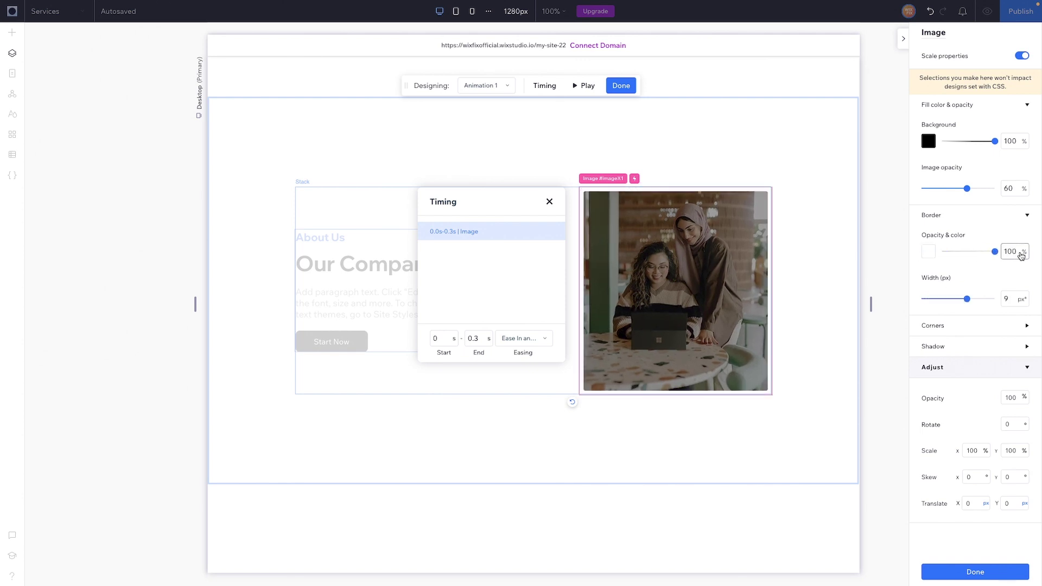
click(929, 252)
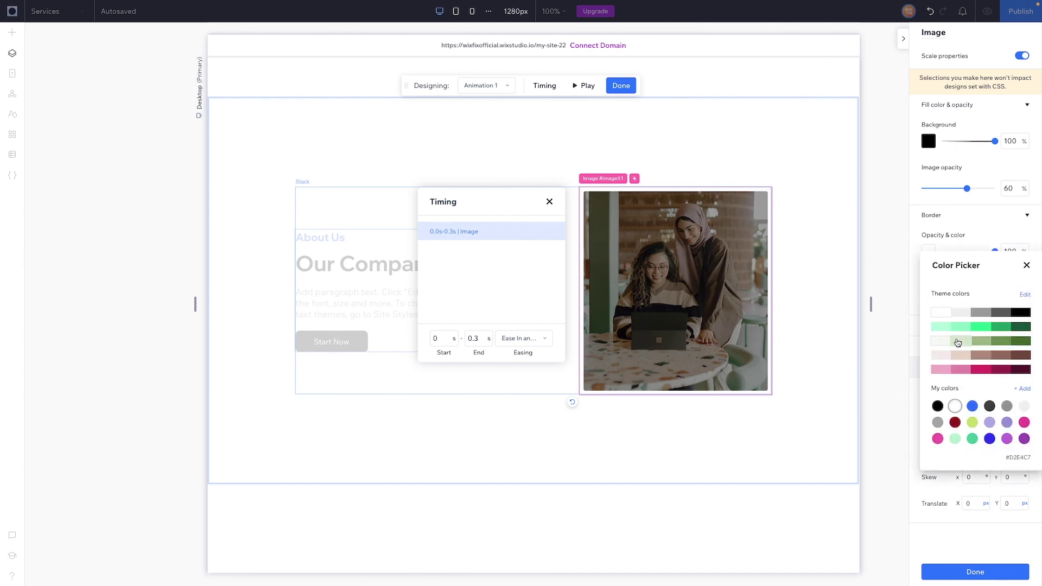
click(981, 326)
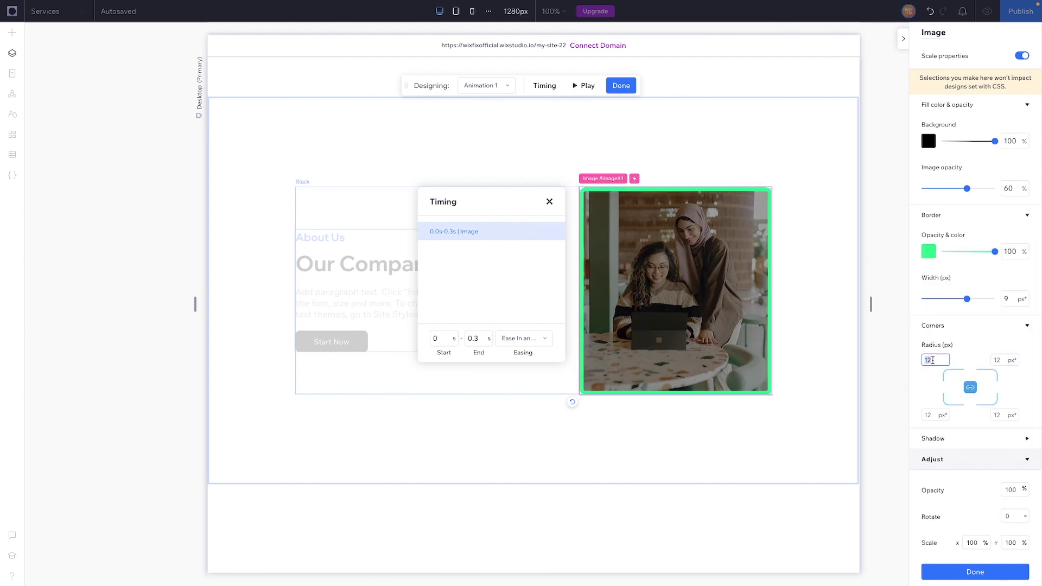
text(48)
key(Return)
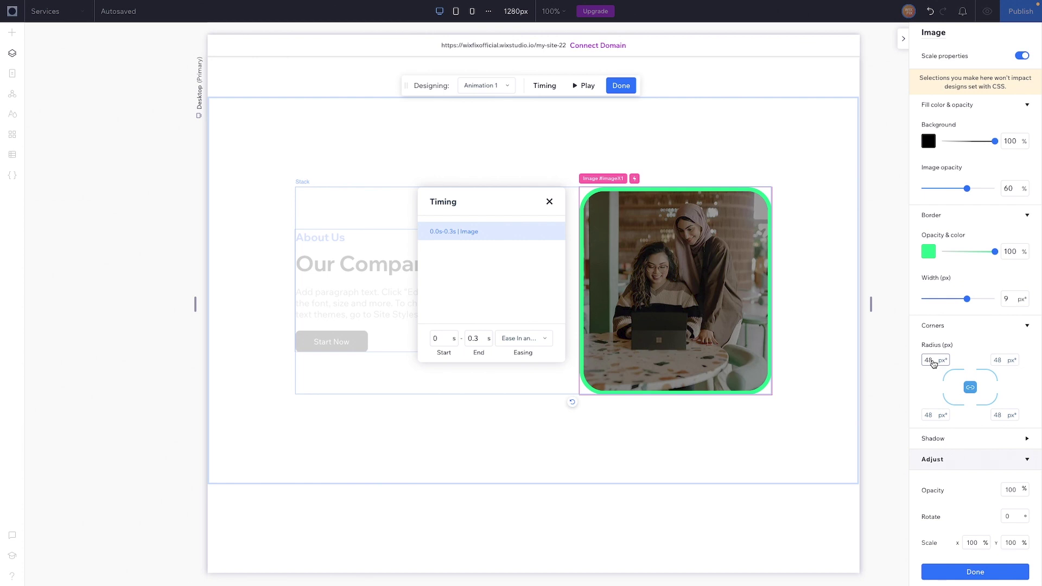
Turn on the image shadow and set Translate X and Y to -12 px
scroll(930, 396, down, 1)
click(931, 395)
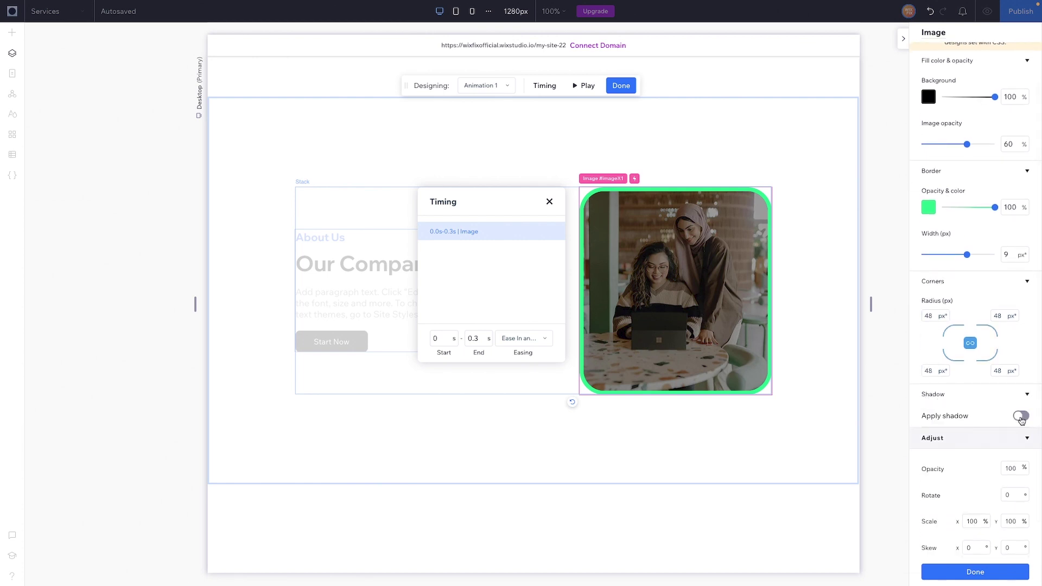
click(1022, 417)
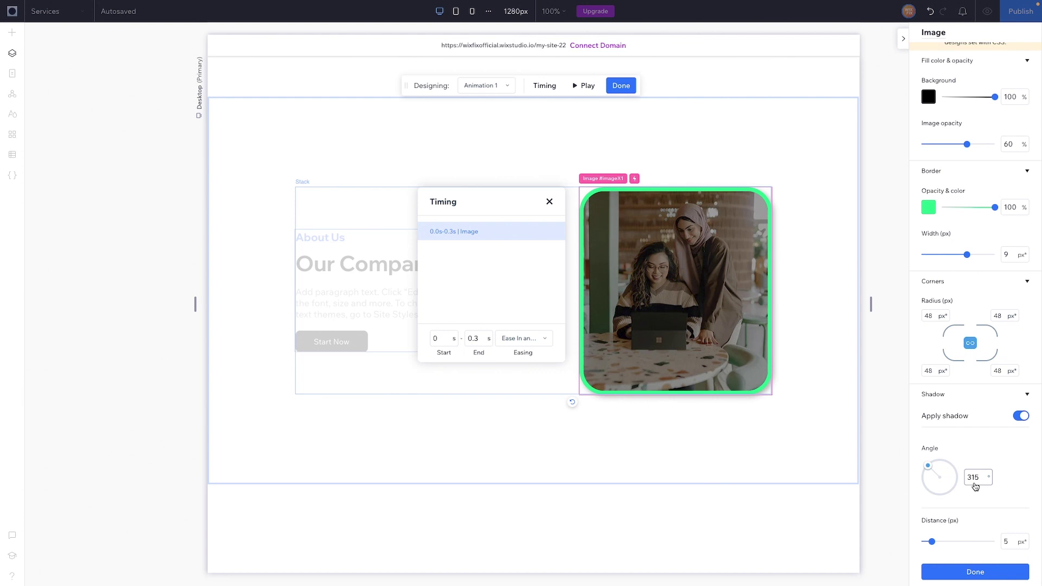
scroll(976, 487, down, 6)
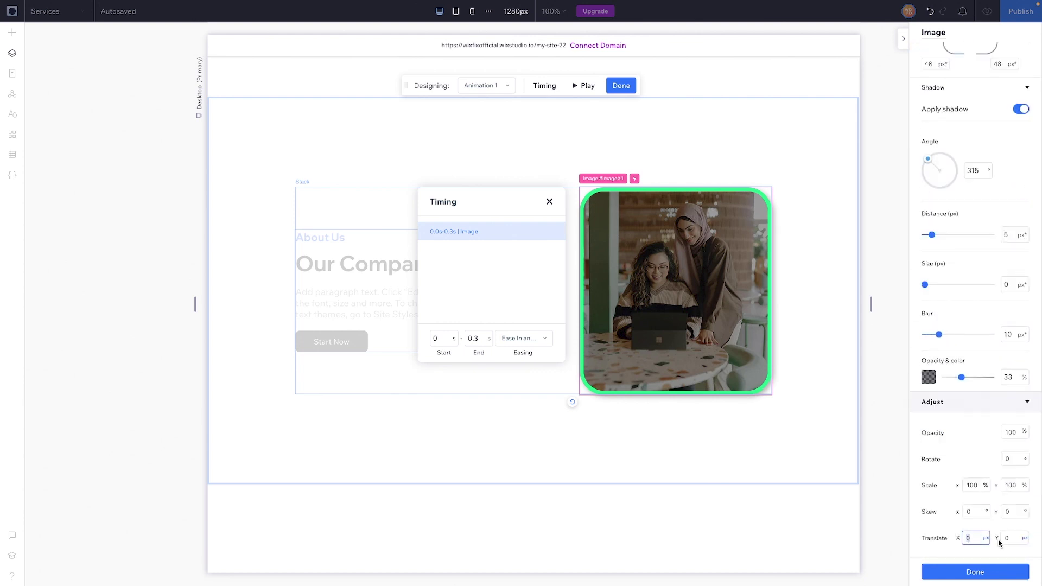
text(-12)
key(Tab)
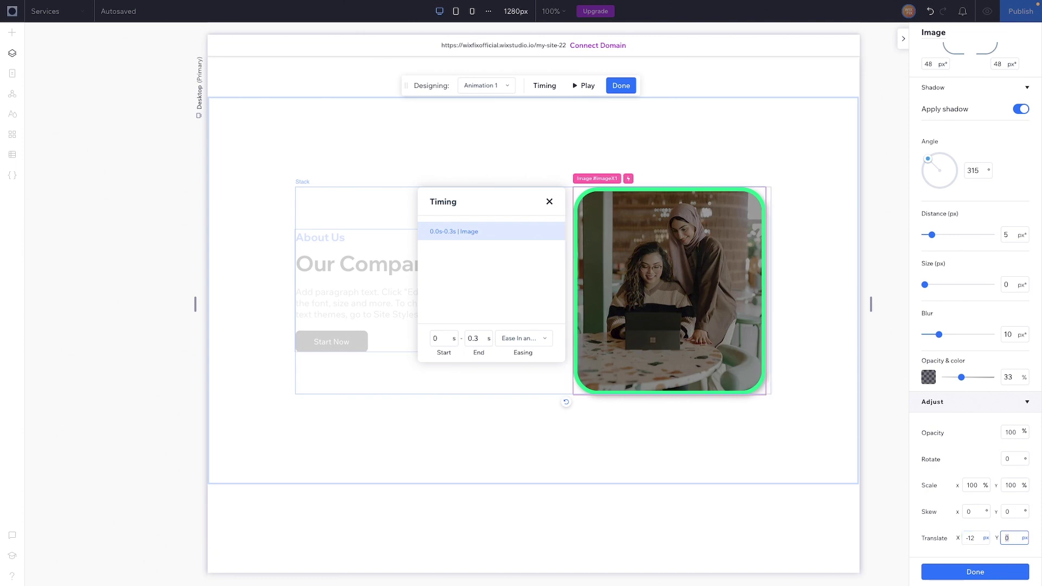
key(Return)
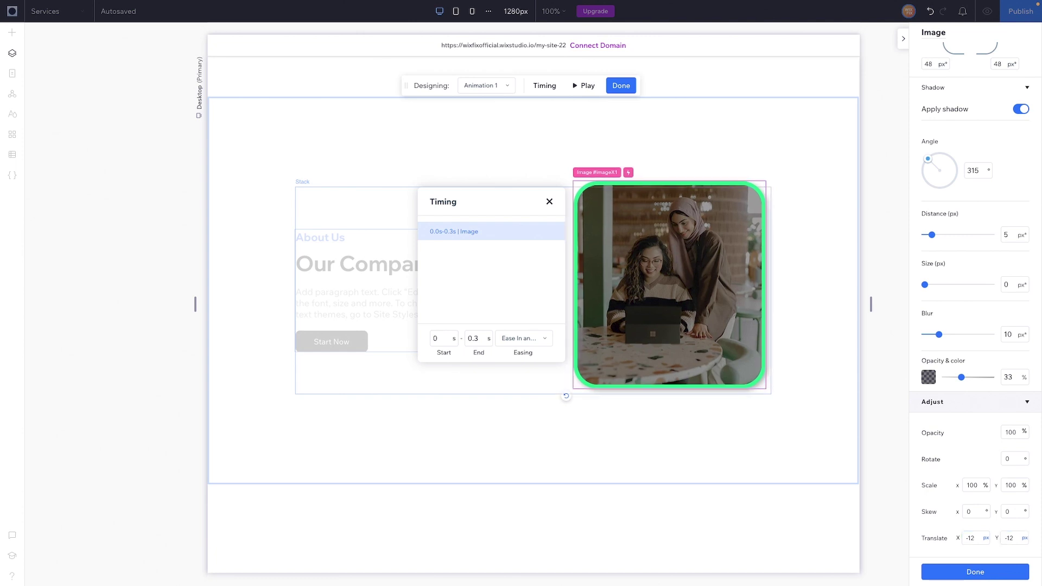
Set rotation to -5°, scale to 105% horizontally and vertically, and horizontal skew to 2°
click(1014, 460)
key(Return)
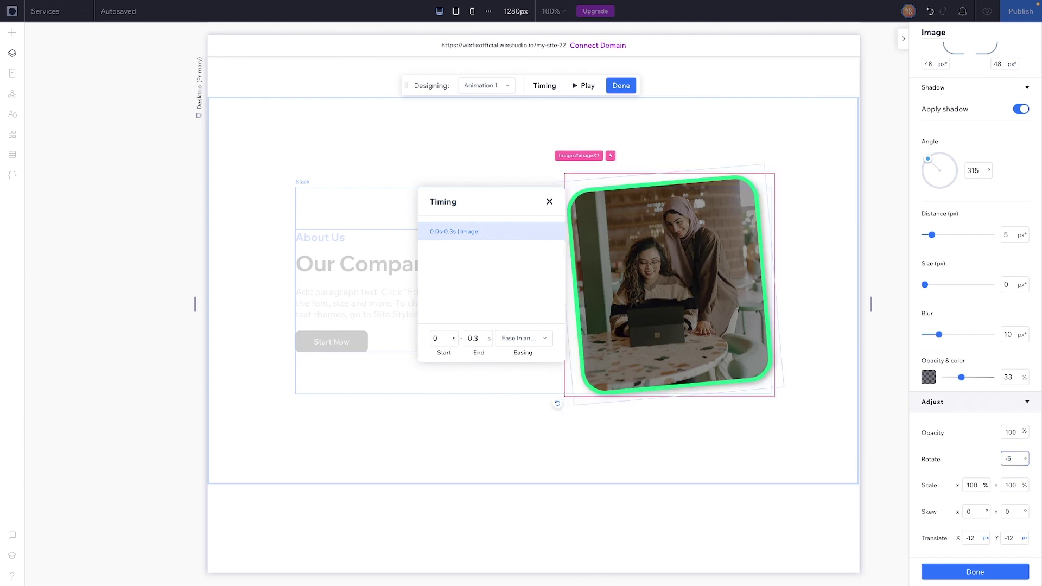
click(977, 485)
text(105)
key(Tab)
text(105)
click(969, 512)
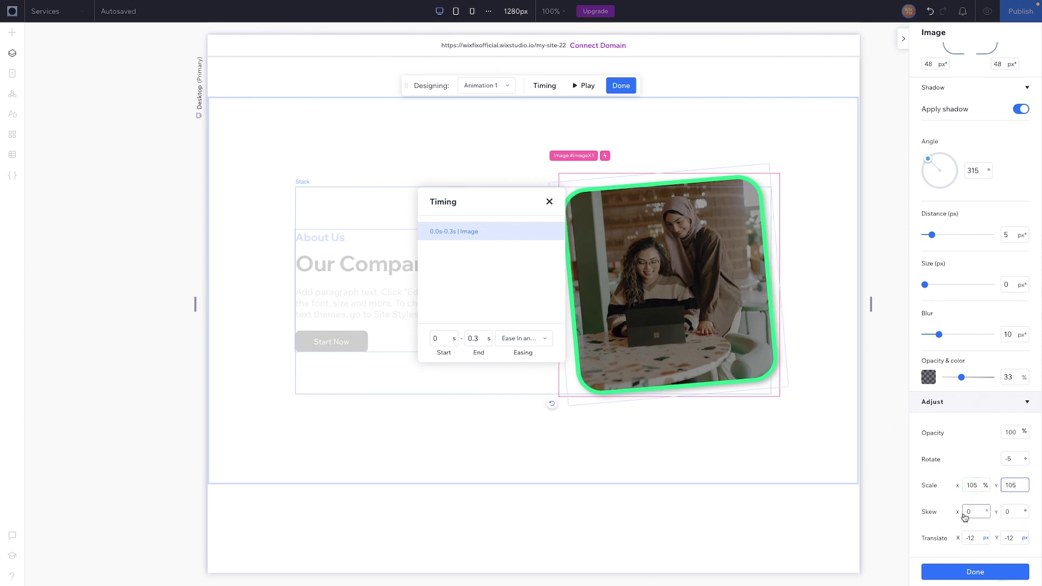
text(5)
key(Tab)
text(5)
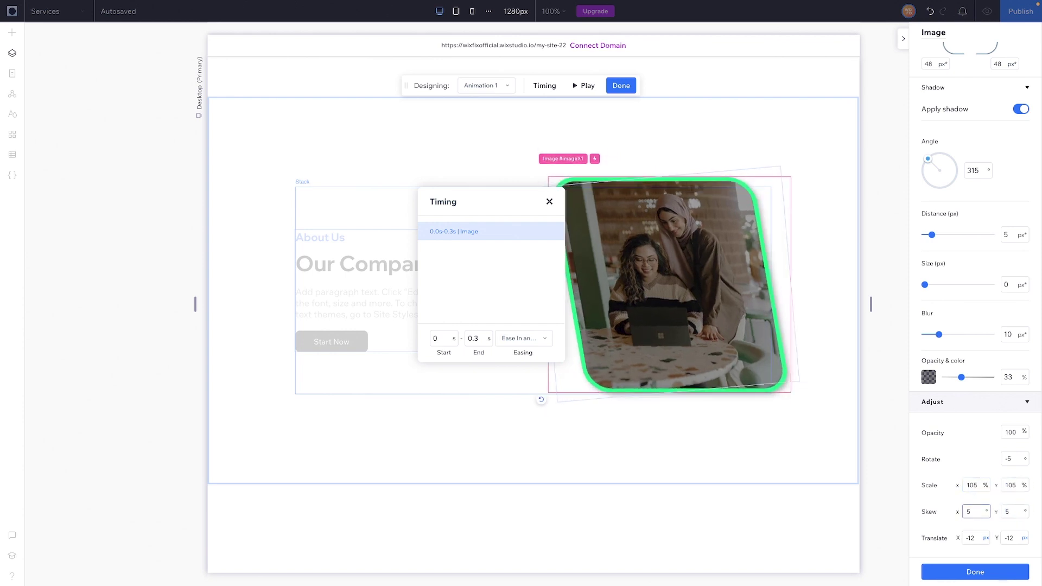
click(973, 511)
text(2)
key(Tab)
Finish the custom animation with 2° vertical skew and preview the site to test the photo
text(2)
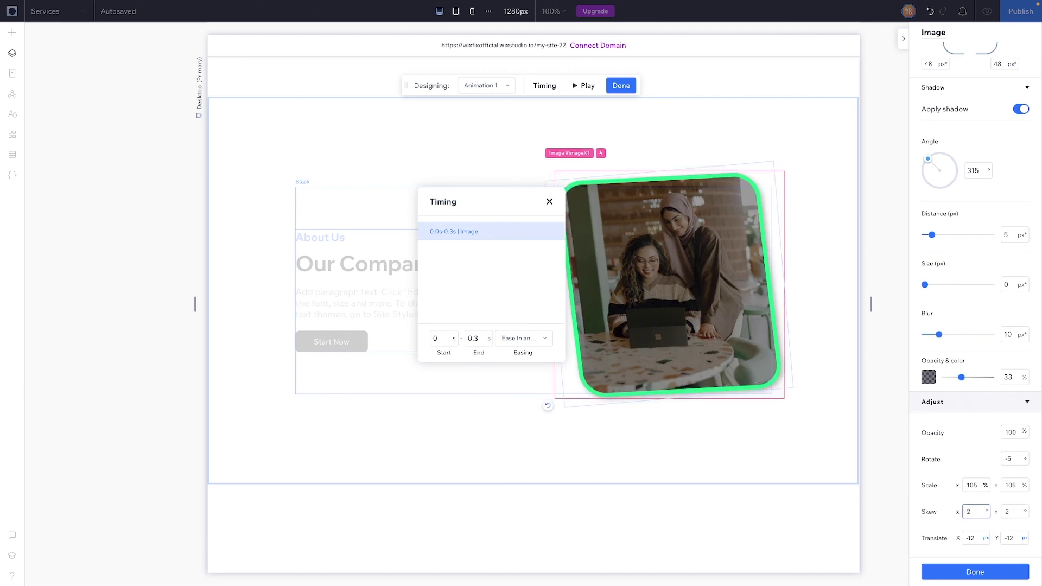
click(966, 574)
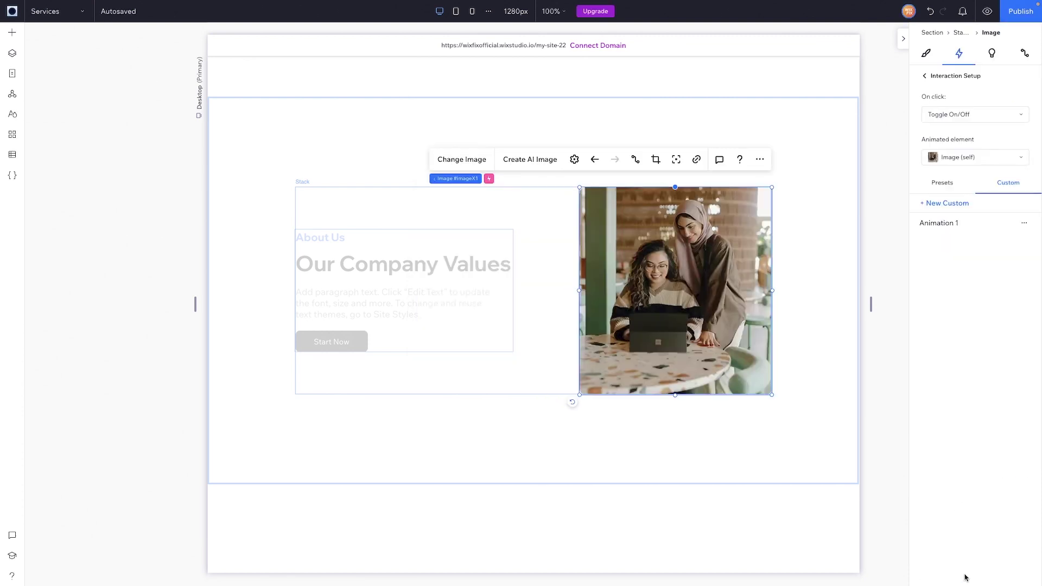
click(988, 11)
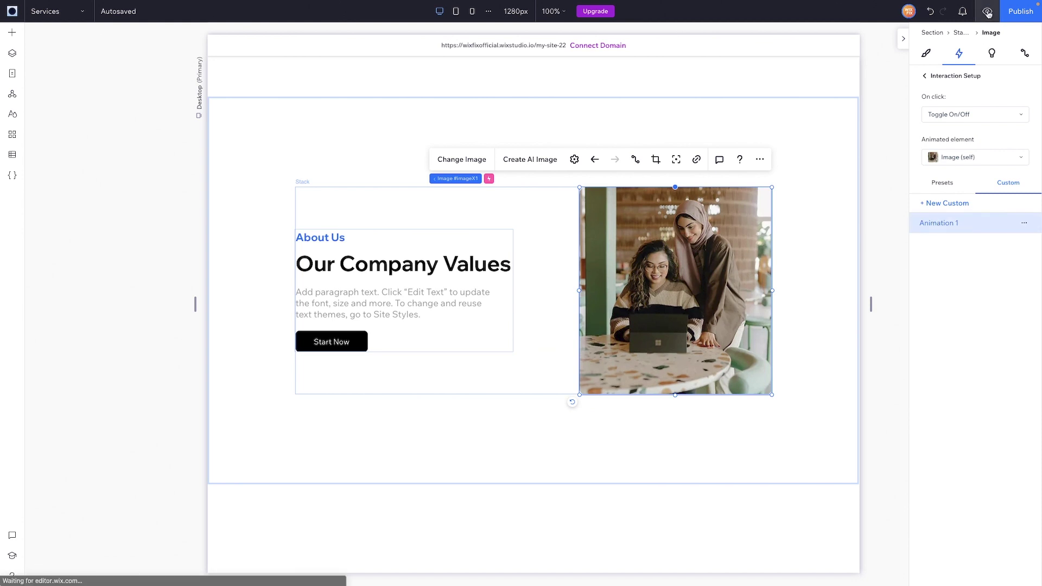
mouse_move(671, 270)
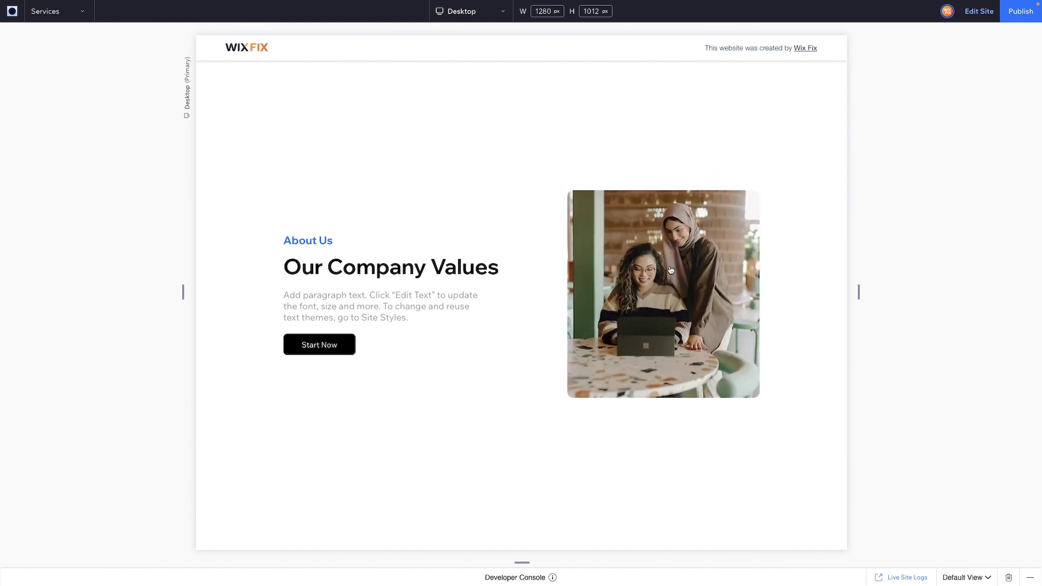
Back in the editor, add a Color preset click animation to the Our Company Values heading
click(979, 11)
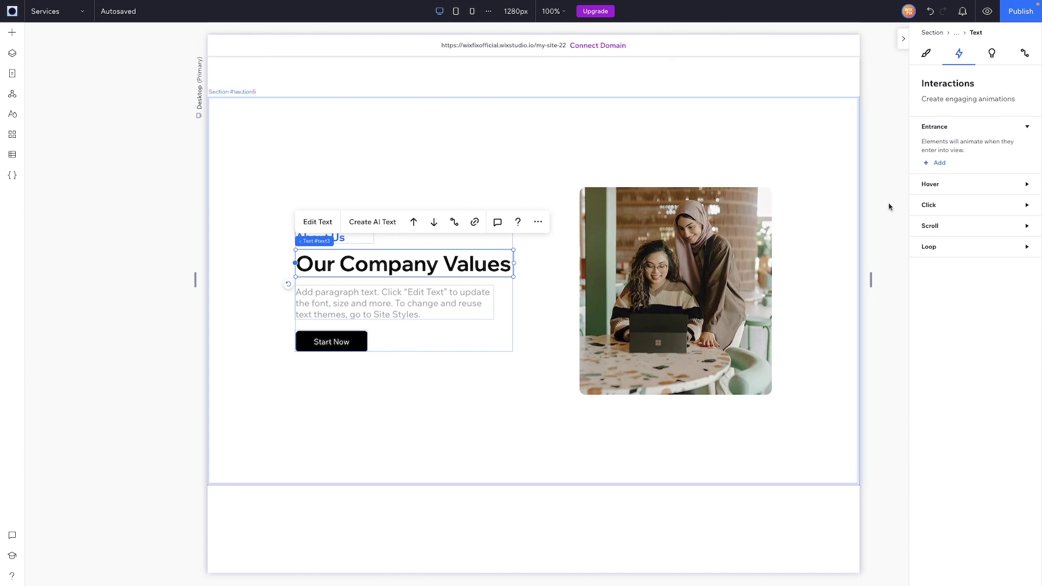
click(938, 207)
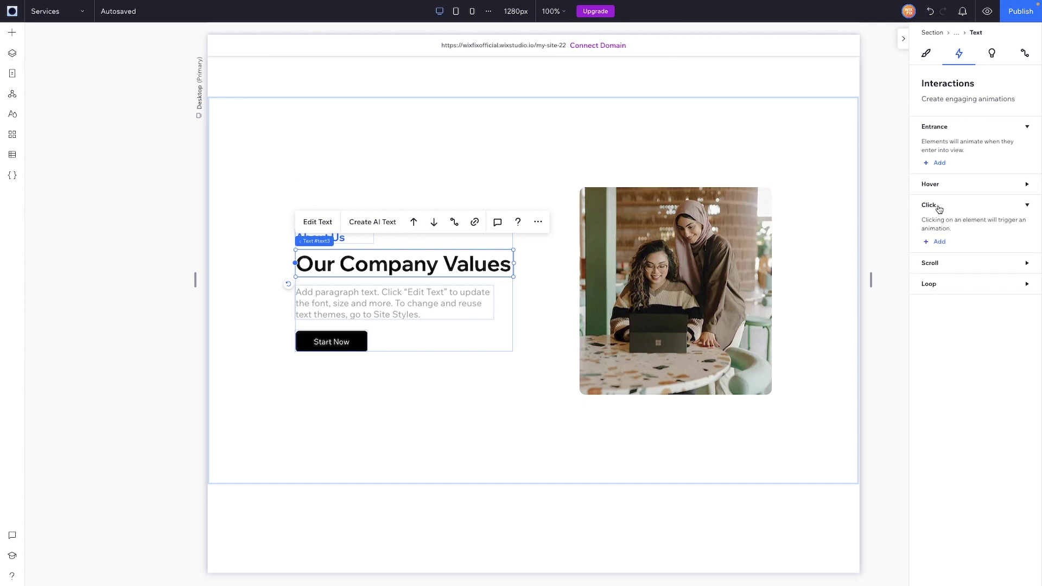
click(937, 241)
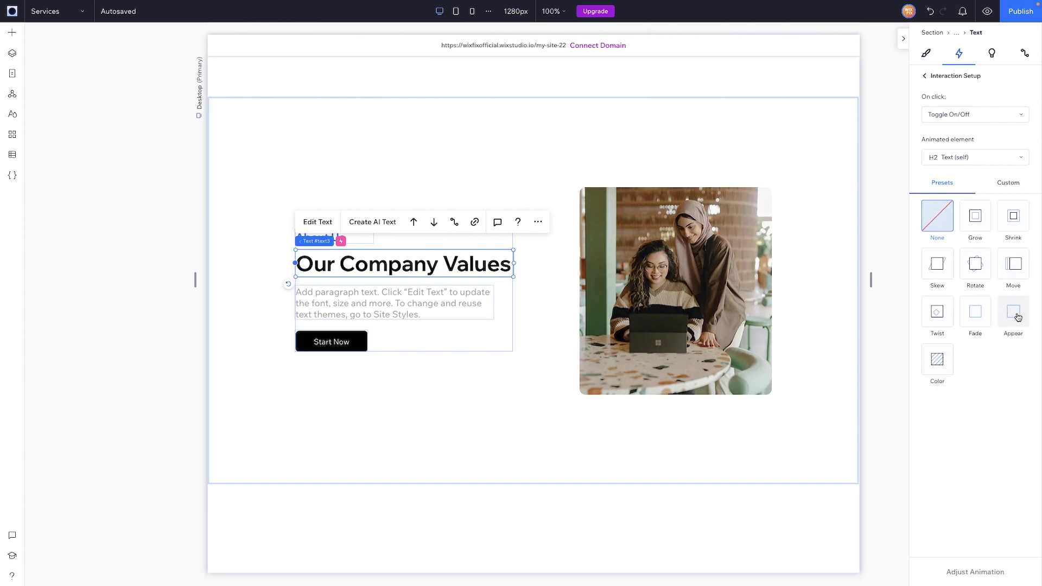
click(937, 364)
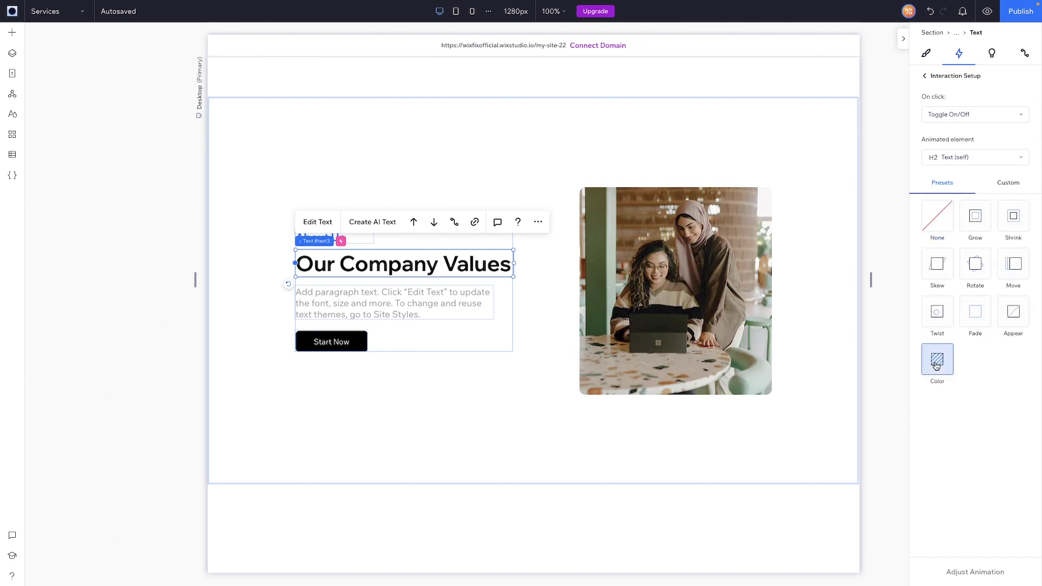
Set the Color preset's fill color to blue and preview the heading's click animation
click(958, 570)
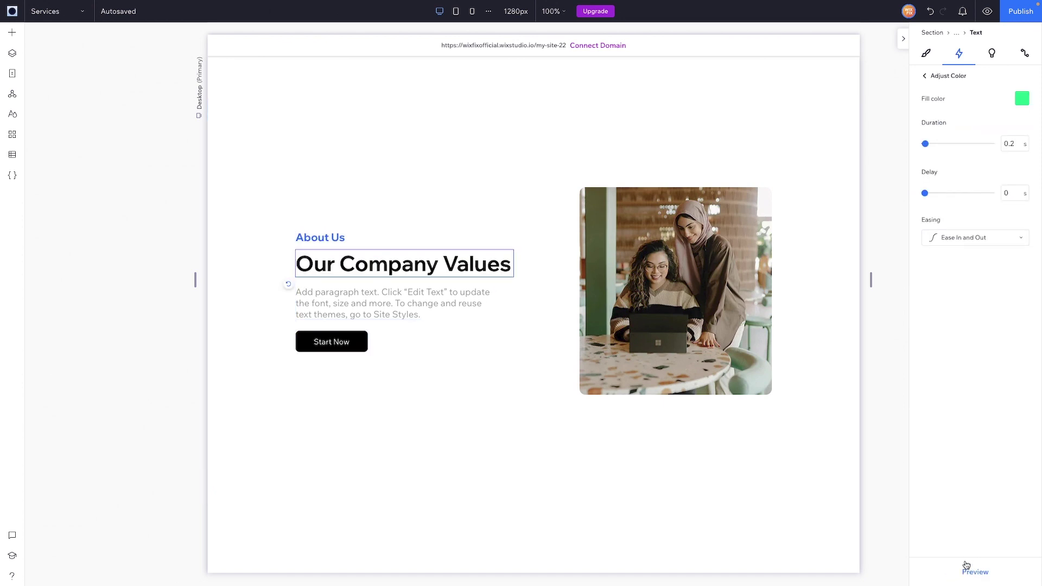
click(1021, 100)
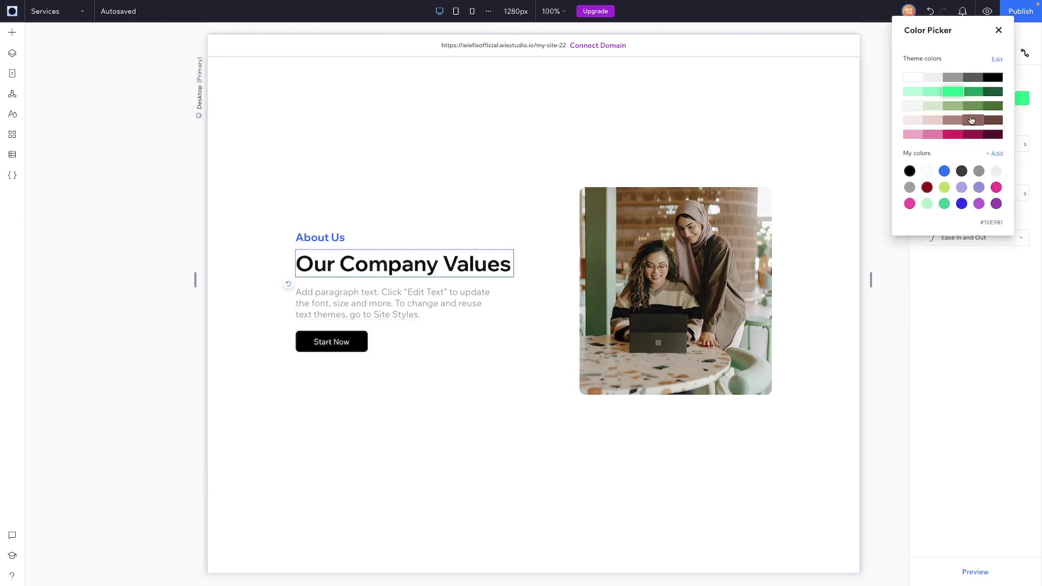
click(945, 171)
click(992, 288)
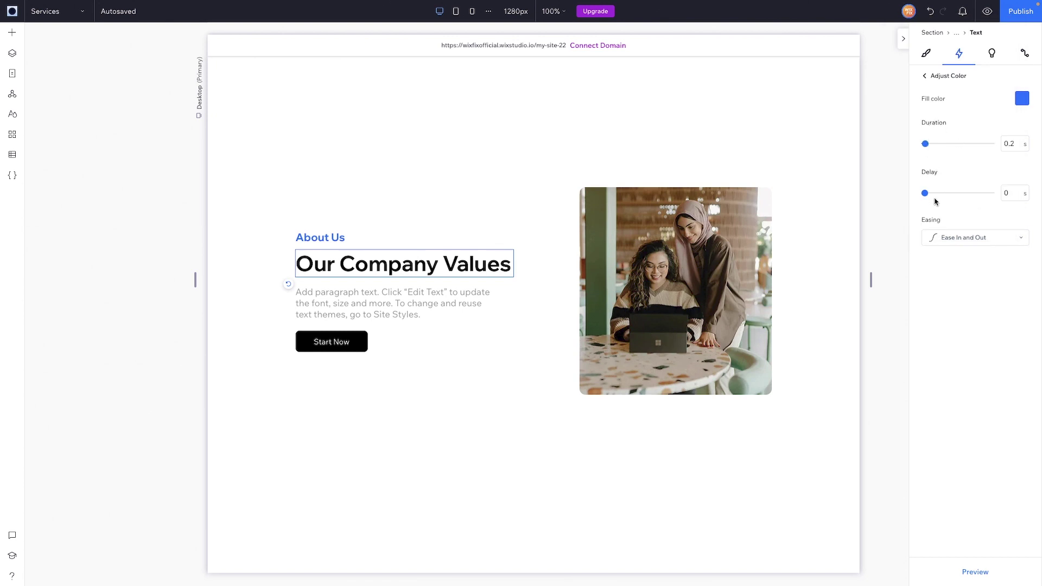
click(973, 570)
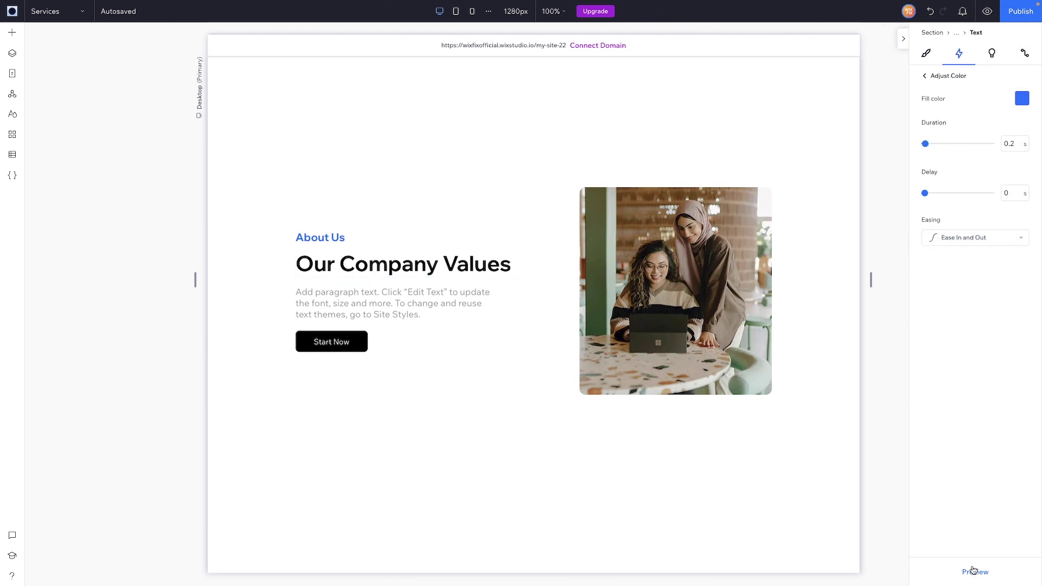